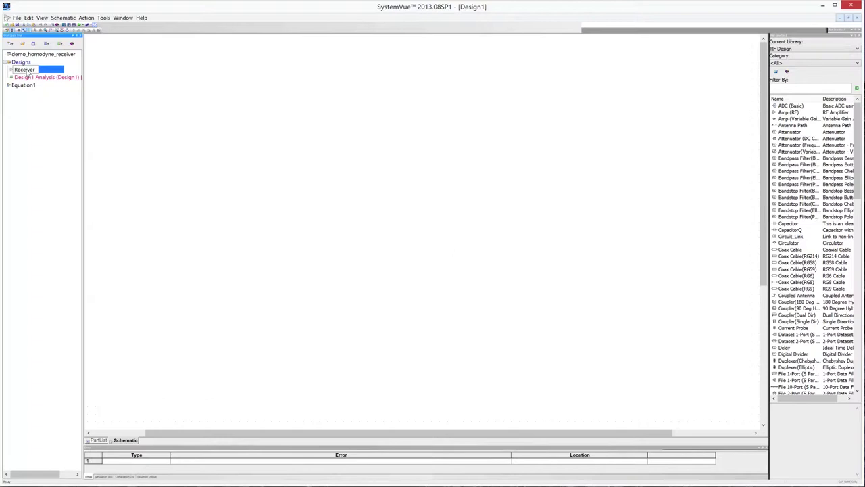
Finish renaming the schematic as Receiver and delete the Design1 Analysis data flow analysis from the workspace
key(Return)
right_click(39, 71)
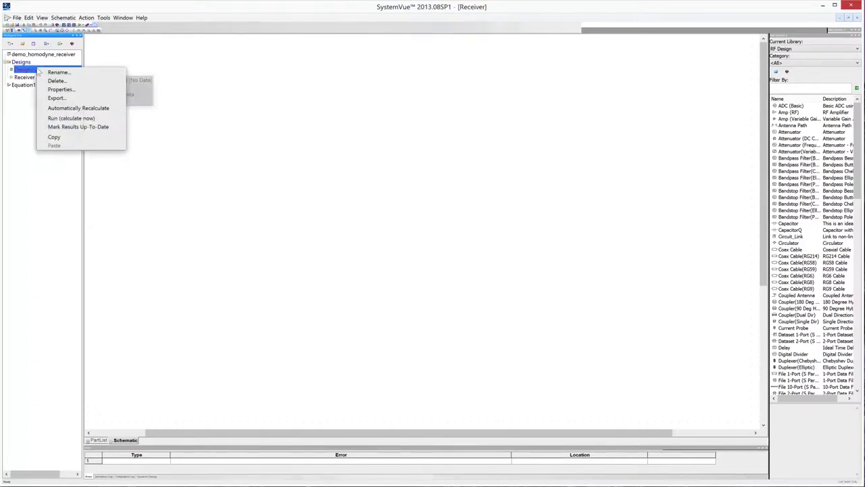
click(71, 118)
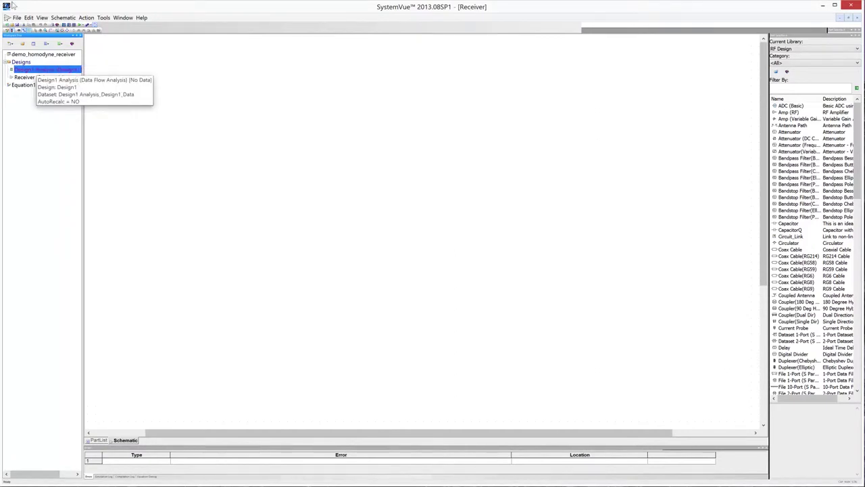
right_click(38, 71)
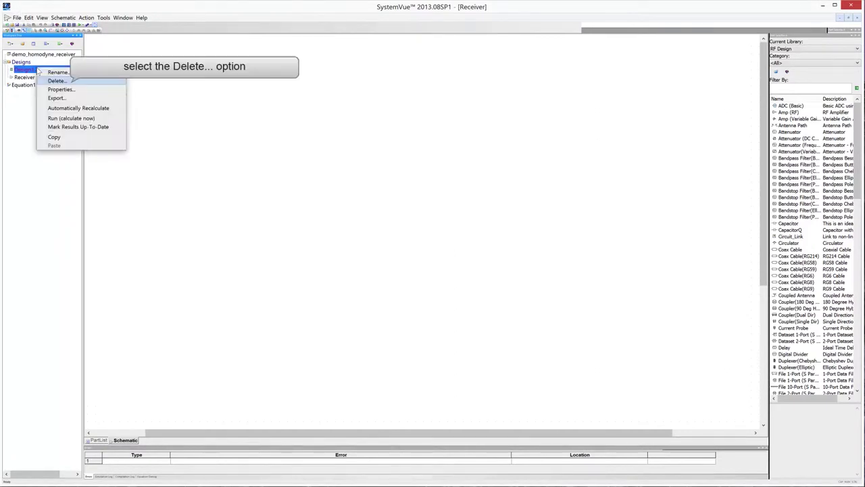
click(57, 80)
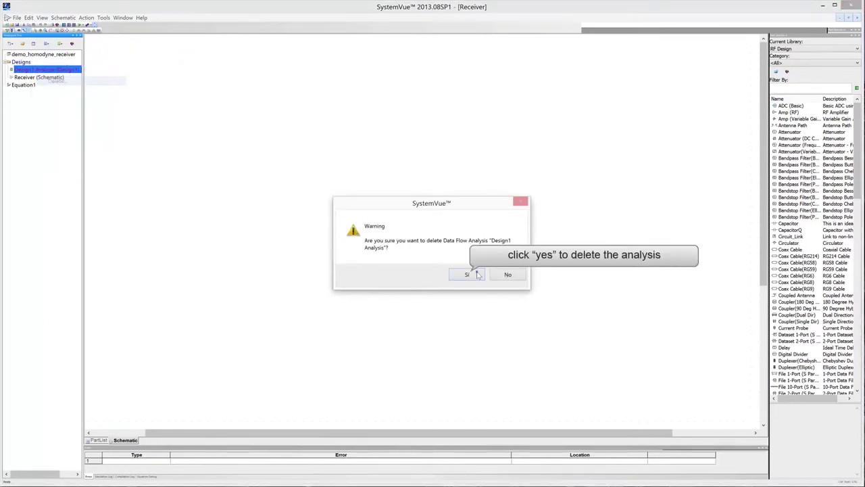
click(467, 274)
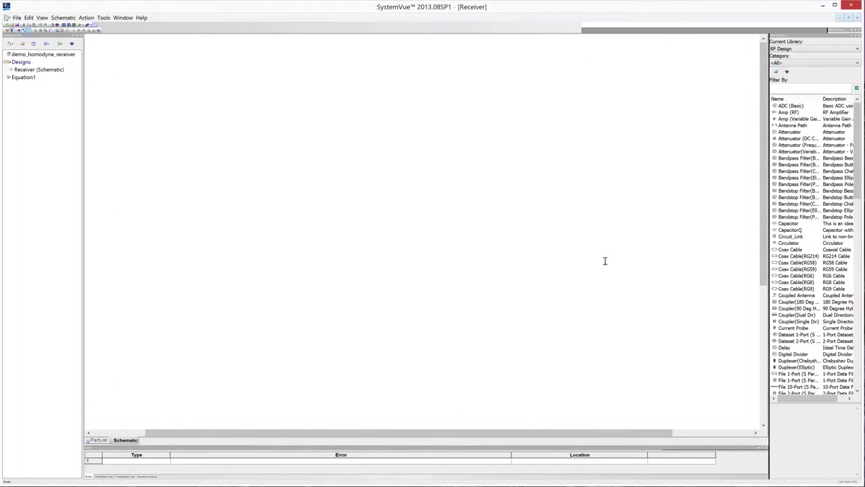
Find the Source (Multi) part in the RF Design library and place it at the start of the receiver schematic
click(780, 88)
text(multi)
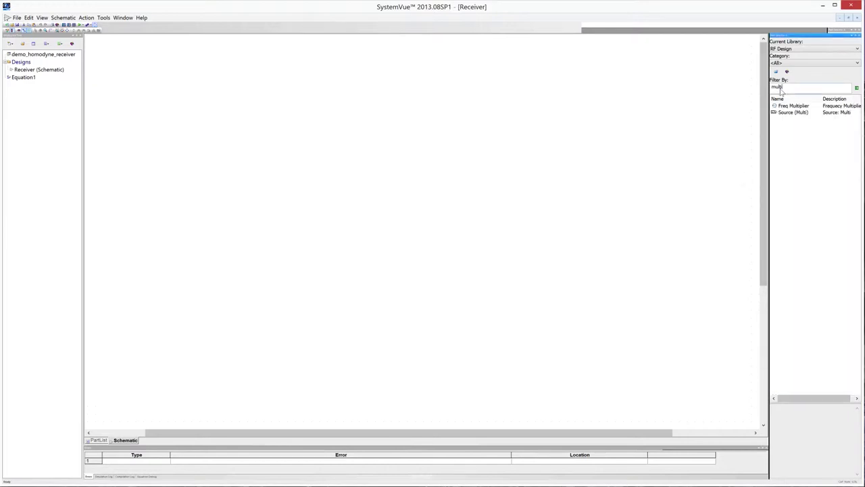
drag(785, 113, 122, 214)
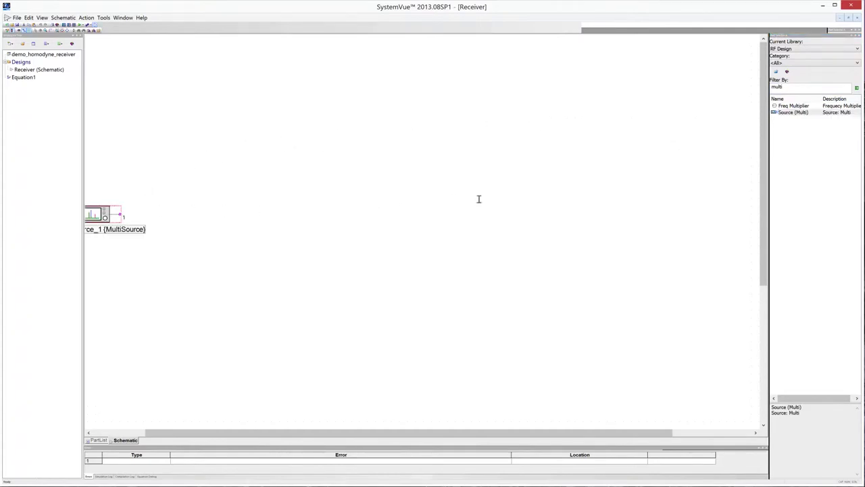
Add a Chebyshev bandpass filter and wire its input to the multi source output, leaving space between the two parts
double_click(784, 87)
text(cheby)
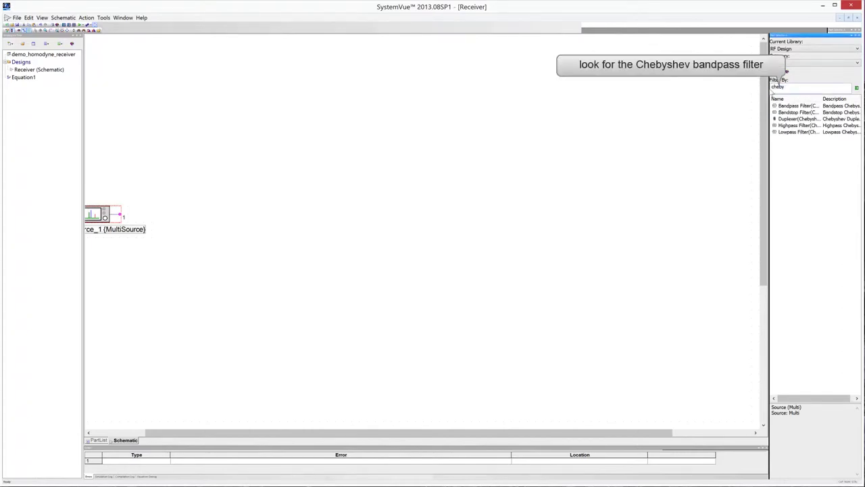
drag(784, 106, 223, 215)
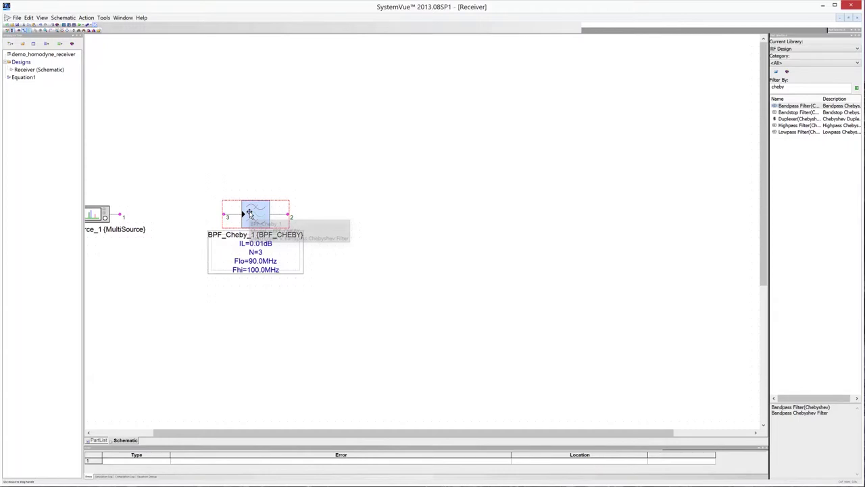
drag(250, 214, 146, 214)
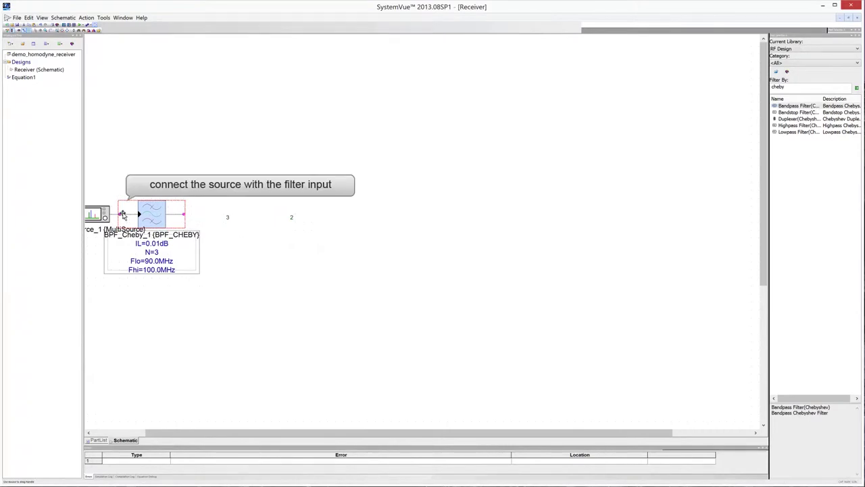
drag(143, 215, 219, 216)
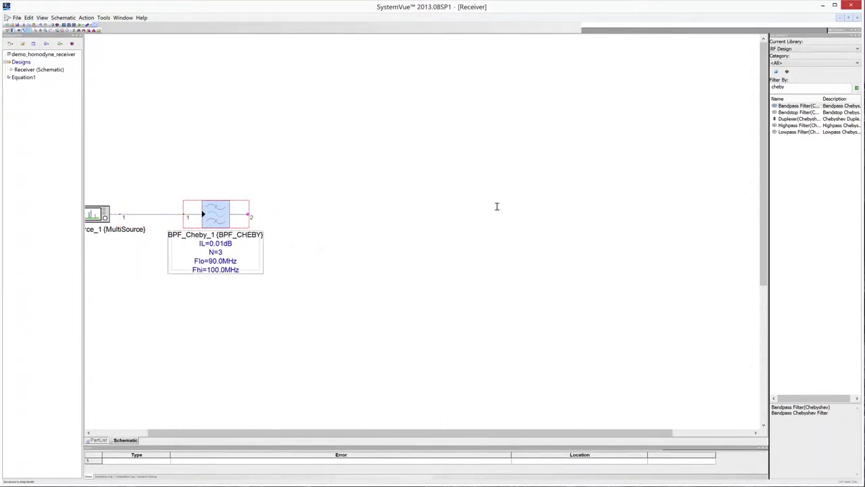
Add an RF amplifier after the bandpass filter and wire its input to the filter output
click(793, 88)
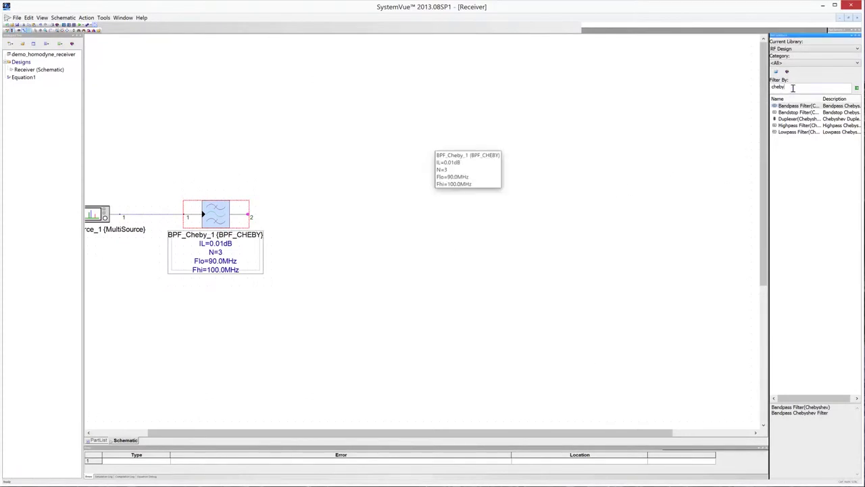
key(BackSpace)
key(BackSpace)
key(BackSpace)
key(BackSpace)
key(BackSpace)
text(rf)
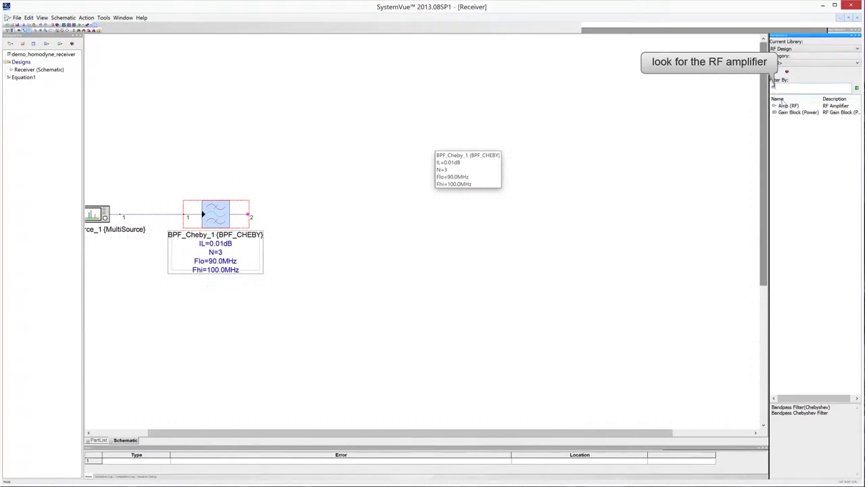
drag(784, 106, 310, 217)
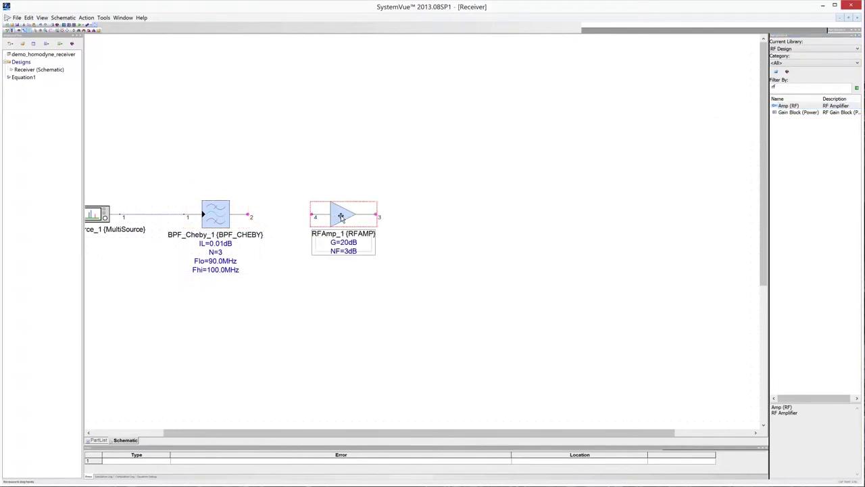
drag(342, 216, 242, 218)
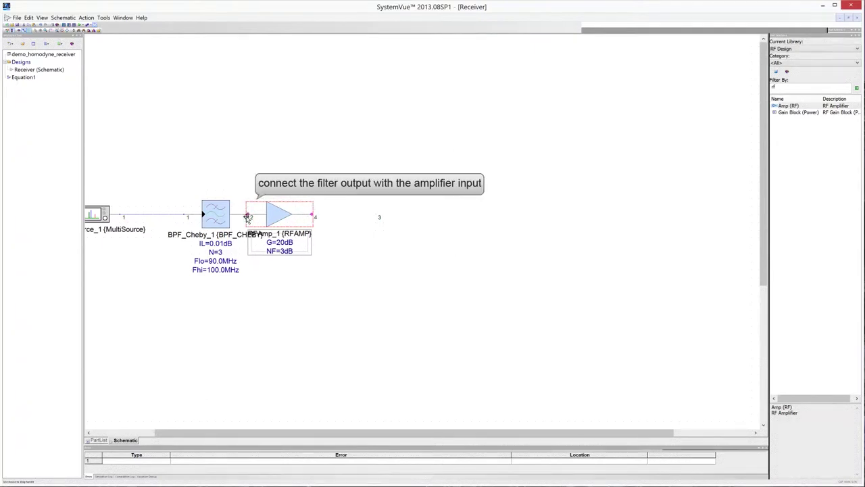
drag(304, 215, 345, 215)
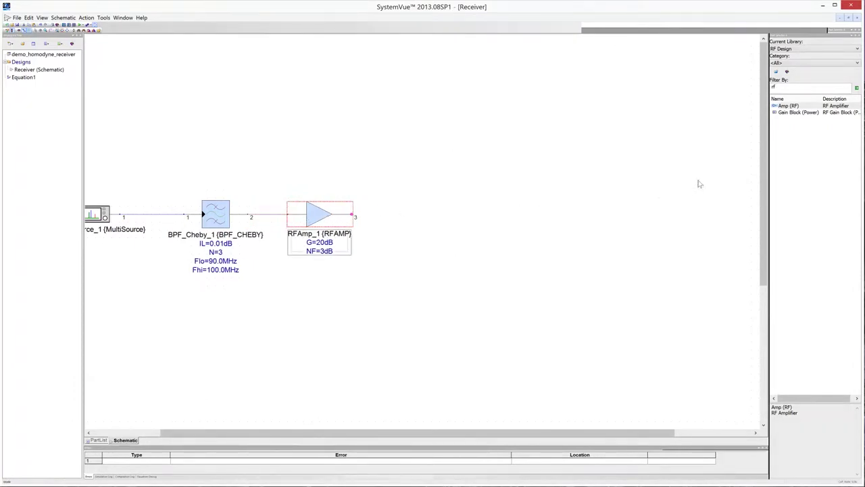
Add a second RF amplifier and wire its input to the output of the first amplifier
drag(788, 107, 430, 215)
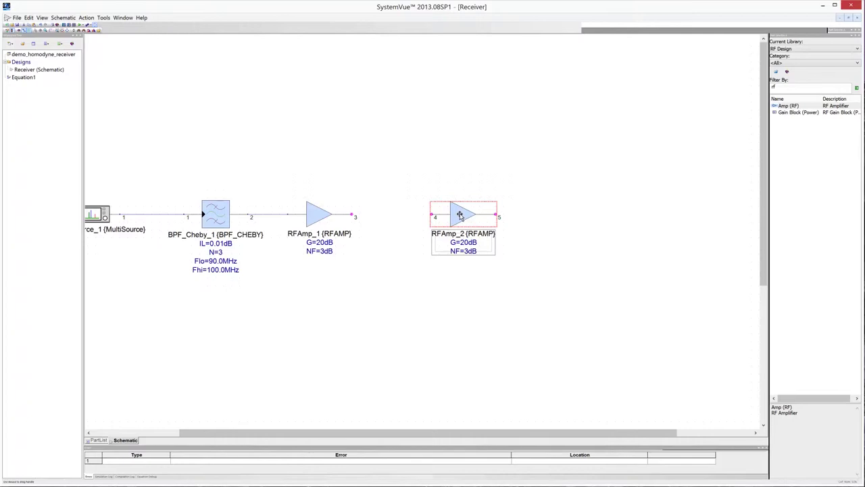
drag(460, 215, 337, 217)
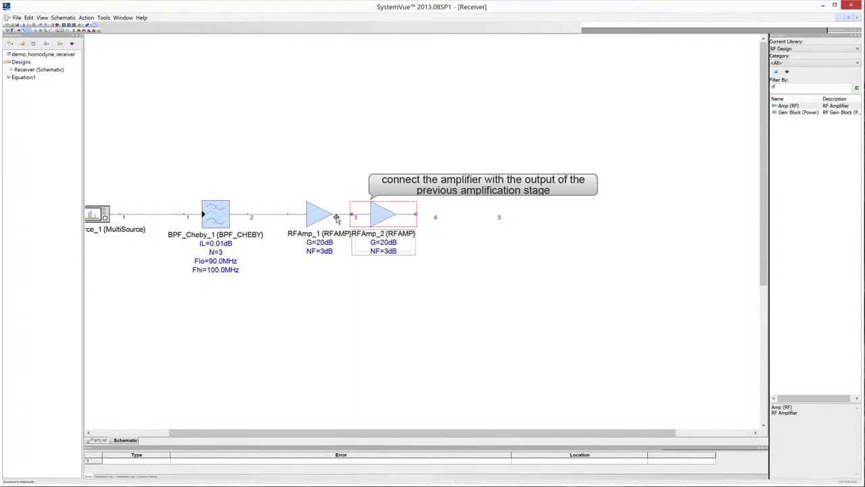
drag(376, 216, 413, 216)
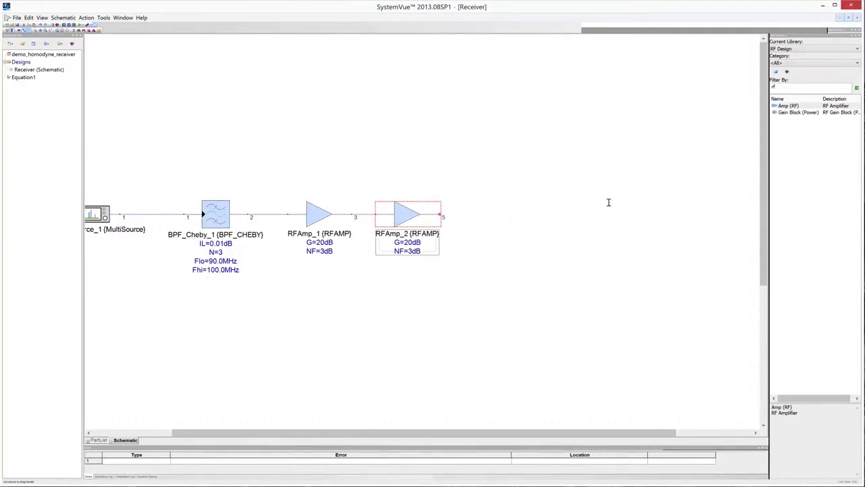
Add a 2-way 0 degree splitter and wire its input to the second amplifier's output
double_click(777, 88)
text(split)
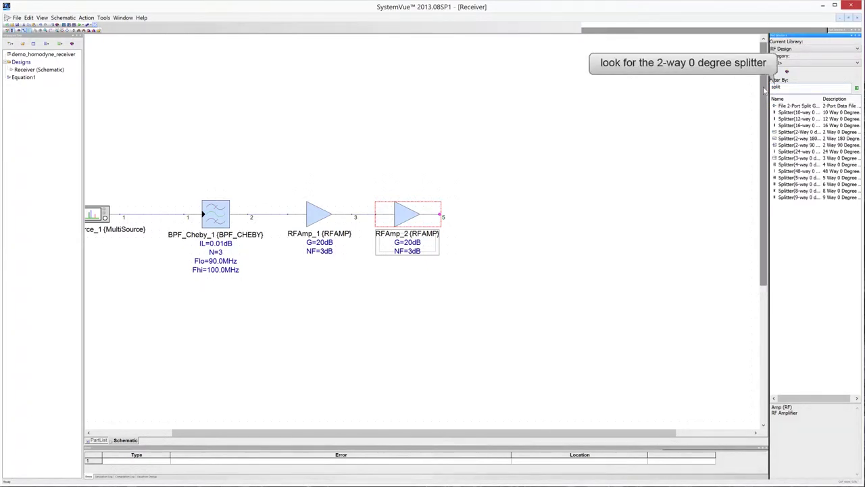
drag(786, 131, 539, 218)
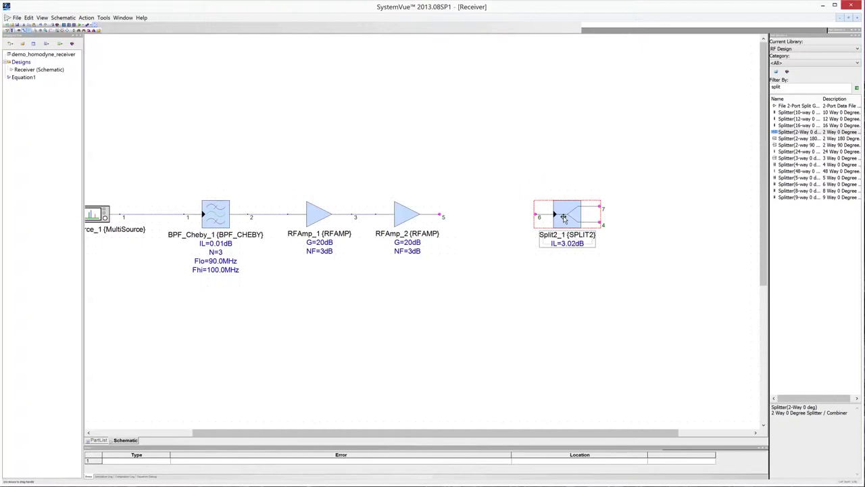
drag(563, 216, 415, 219)
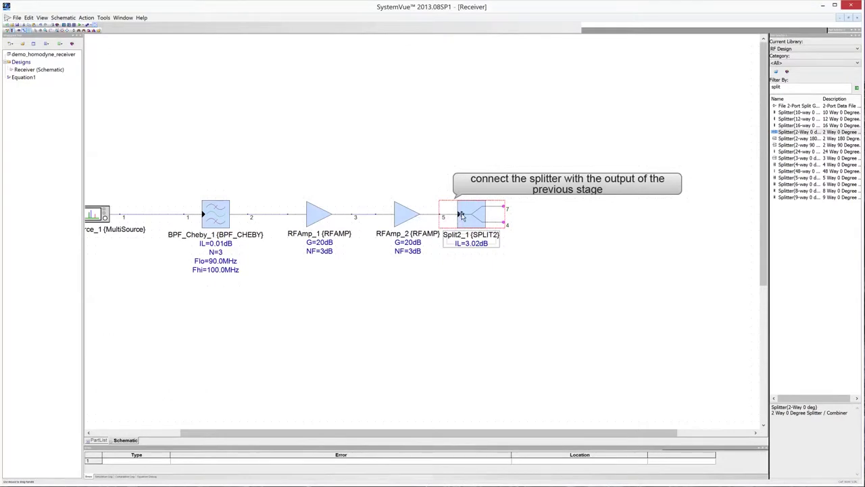
drag(461, 215, 485, 215)
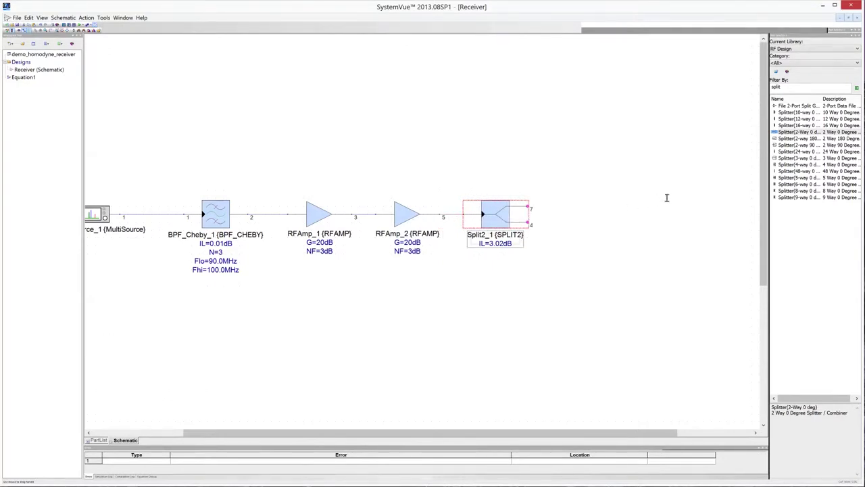
Find the basic Mixer part and place one above and beyond the splitter for the in-phase channel
drag(808, 88, 764, 90)
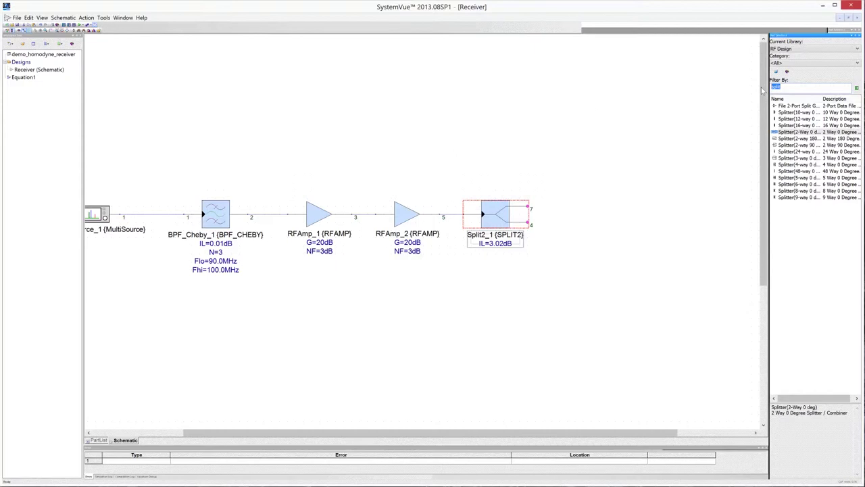
text(mixer)
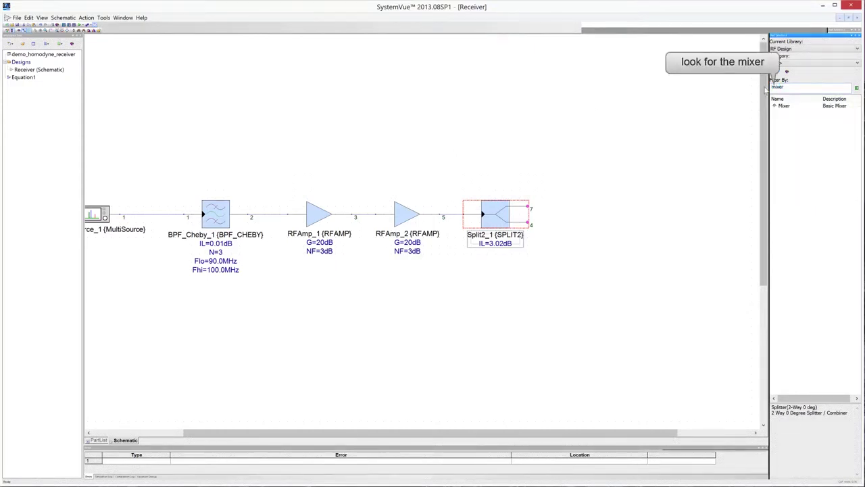
drag(781, 106, 643, 114)
drag(601, 139, 586, 154)
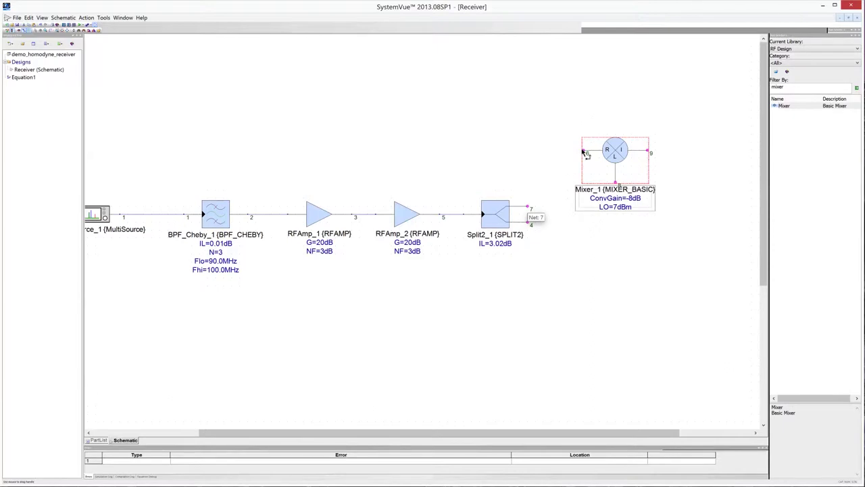
Wire the splitter's upper output to the in-phase mixer's RF port, routing the wire straight up before it runs across
click(528, 206)
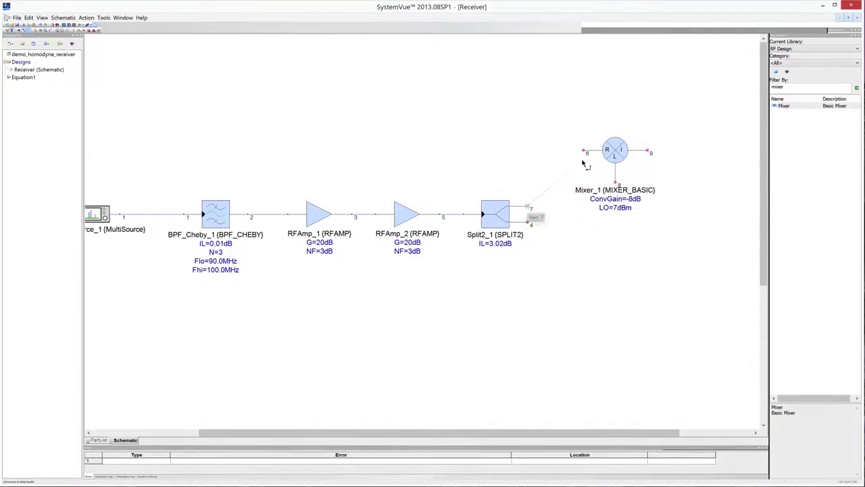
click(585, 151)
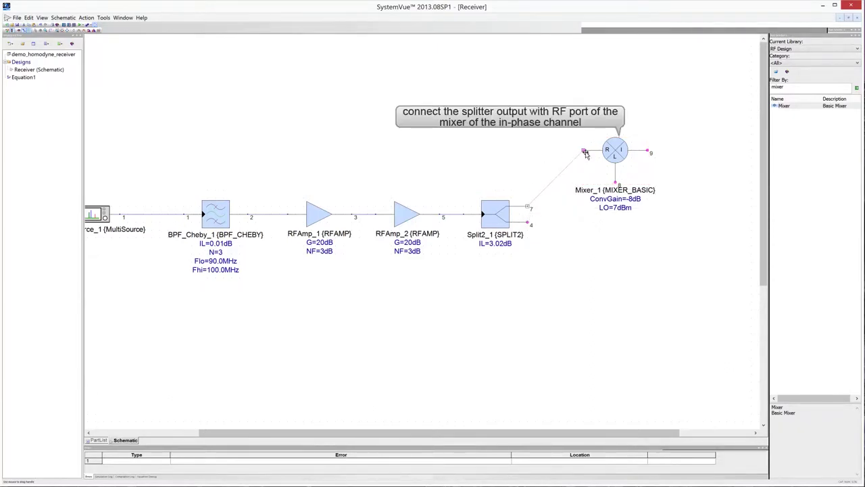
drag(532, 153, 562, 181)
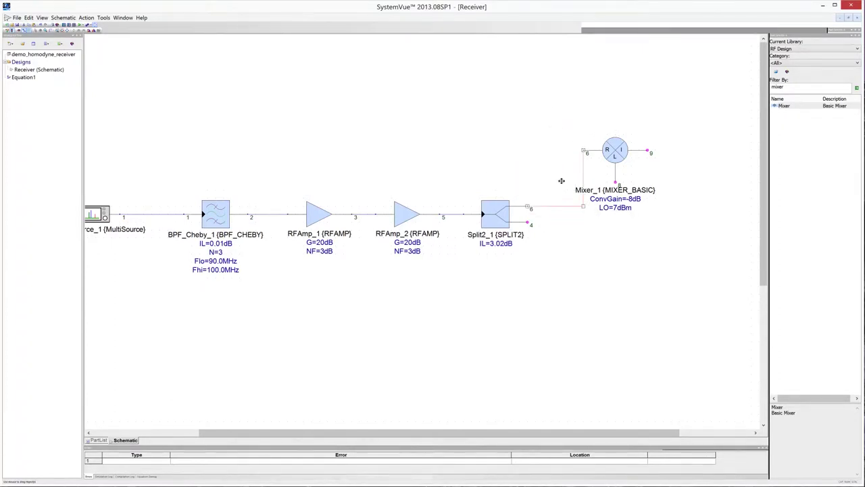
drag(583, 205, 528, 151)
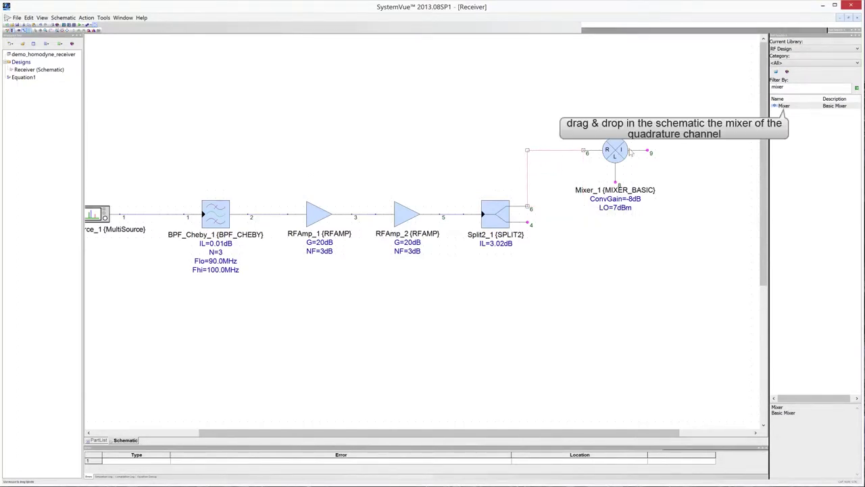
Add a second mixer for the quadrature channel, mirror it along both axes so its LO port faces up, and align it beneath the first
drag(782, 109, 615, 273)
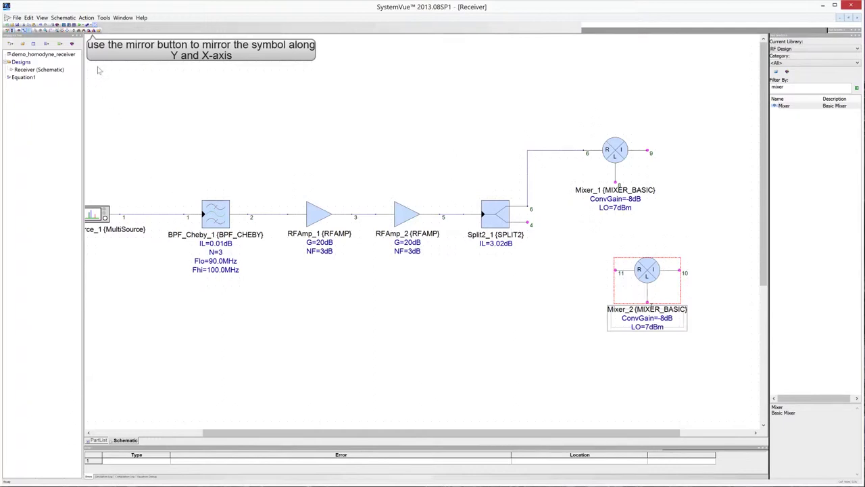
click(95, 31)
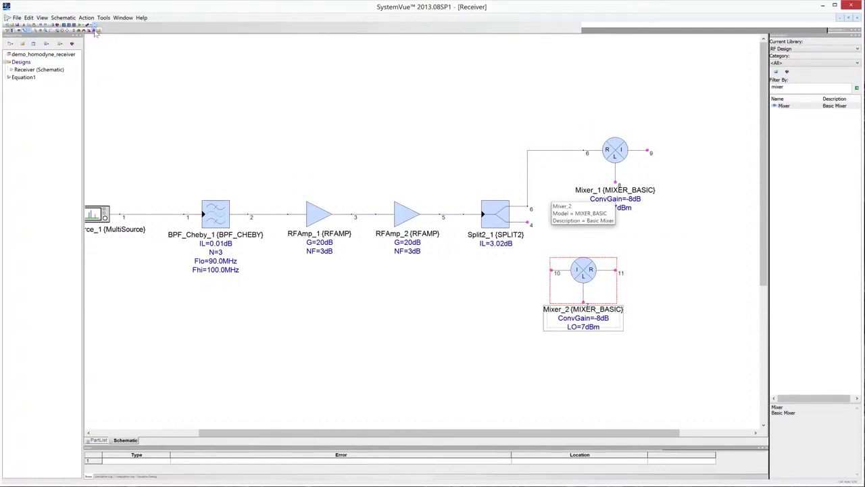
click(96, 32)
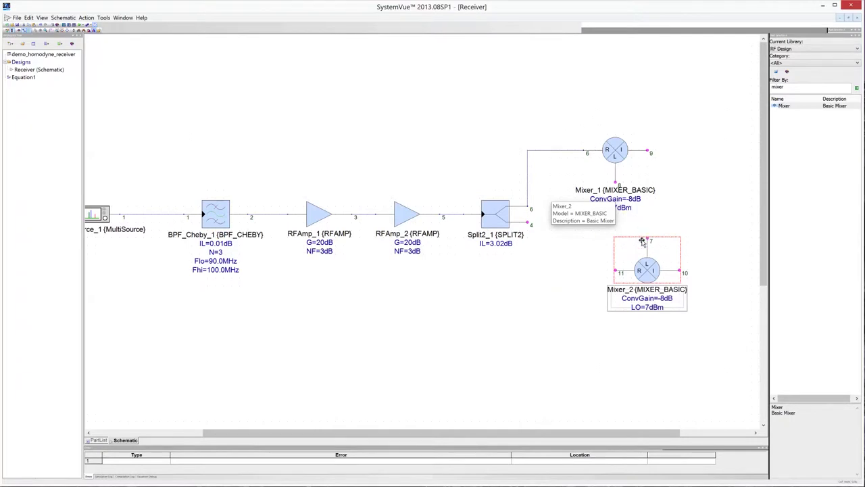
drag(642, 272, 606, 282)
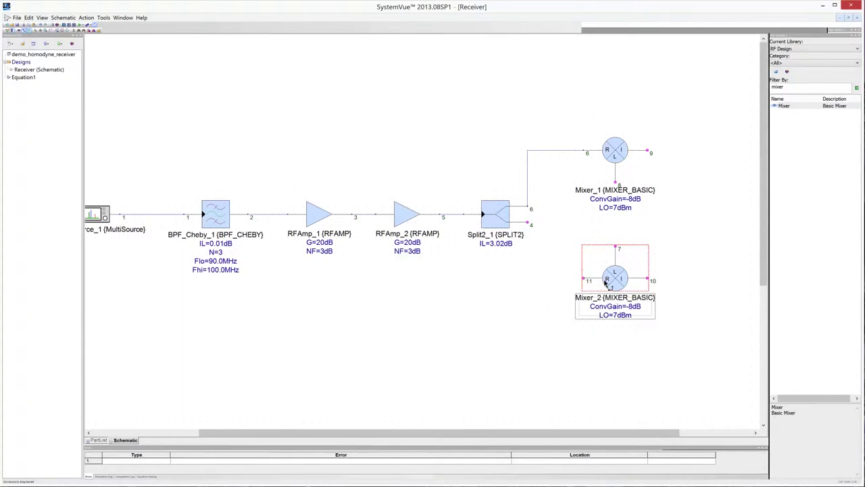
Wire the splitter's lower output to the RF port of the quadrature-channel mixer
click(528, 222)
click(581, 277)
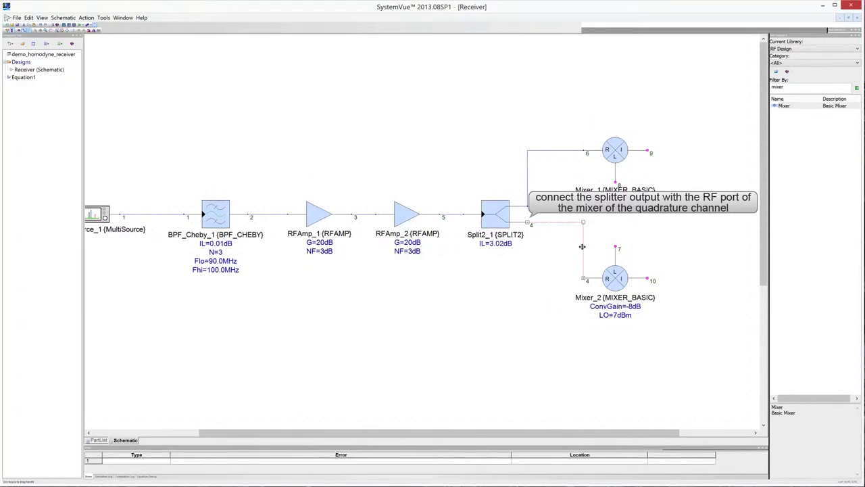
Reroute the wire from the splitter's lower output so it runs straight down before crossing to the quadrature mixer
drag(582, 227, 529, 275)
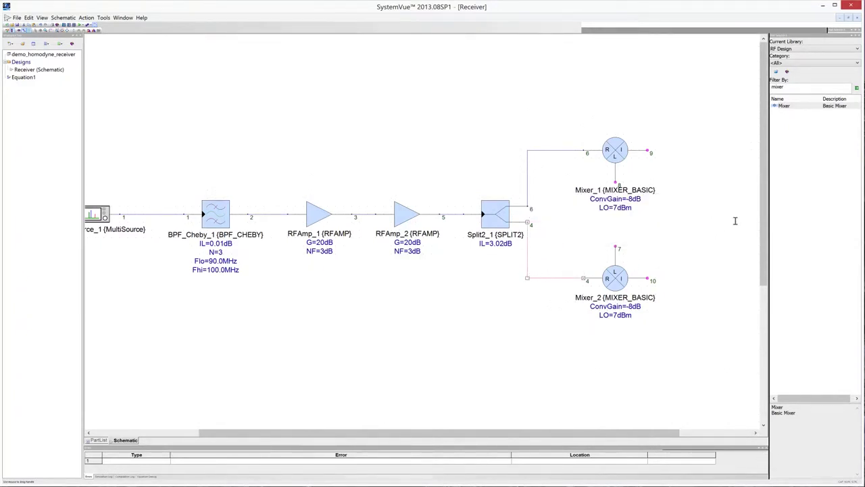
Add a 2-way 90-degree splitter beyond the mixers, mirror it along the Y-axis, and position it midway between the two channels
double_click(792, 87)
text(splitte)
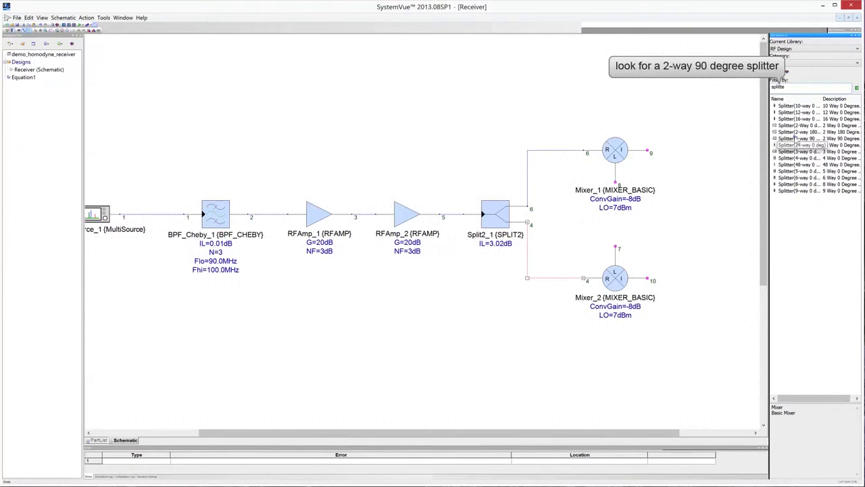
click(796, 139)
drag(797, 140, 676, 219)
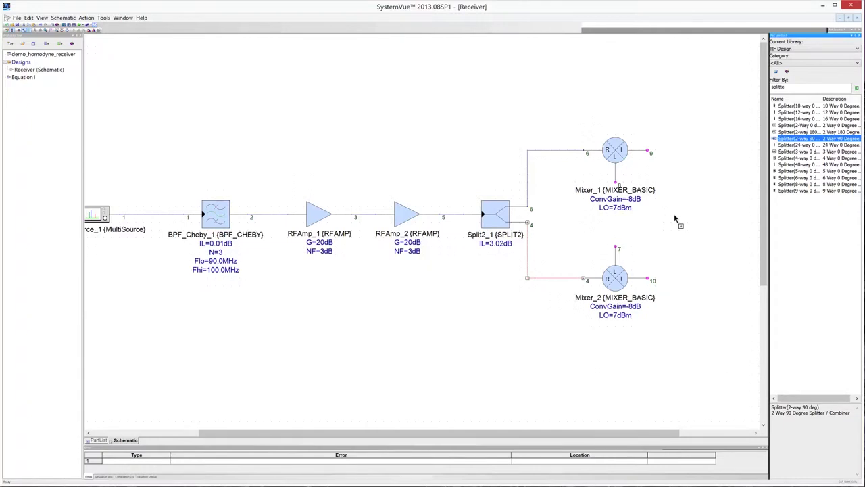
drag(676, 220, 676, 220)
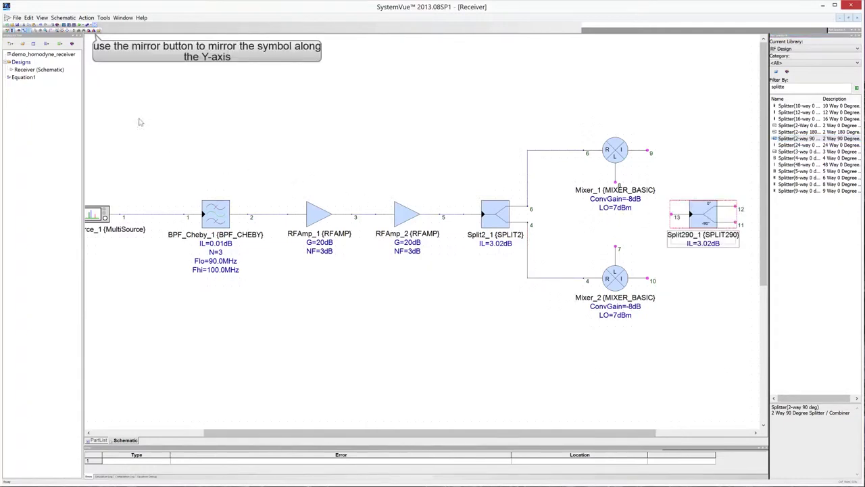
click(96, 30)
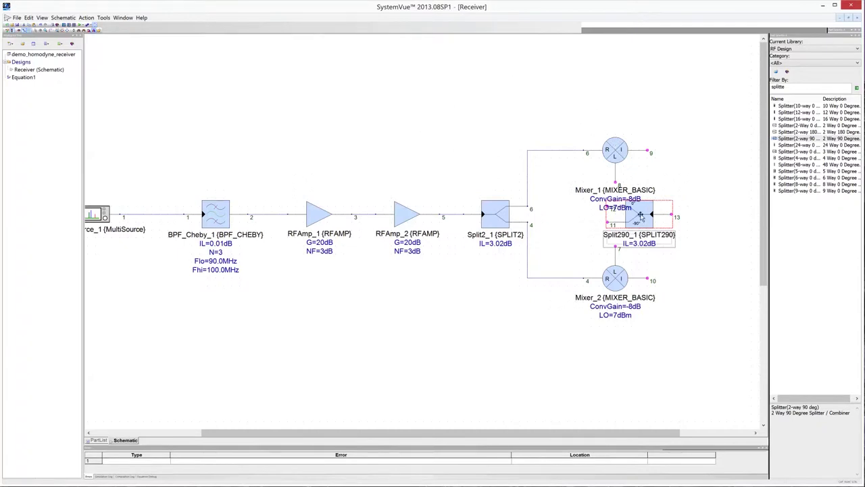
drag(639, 216, 692, 221)
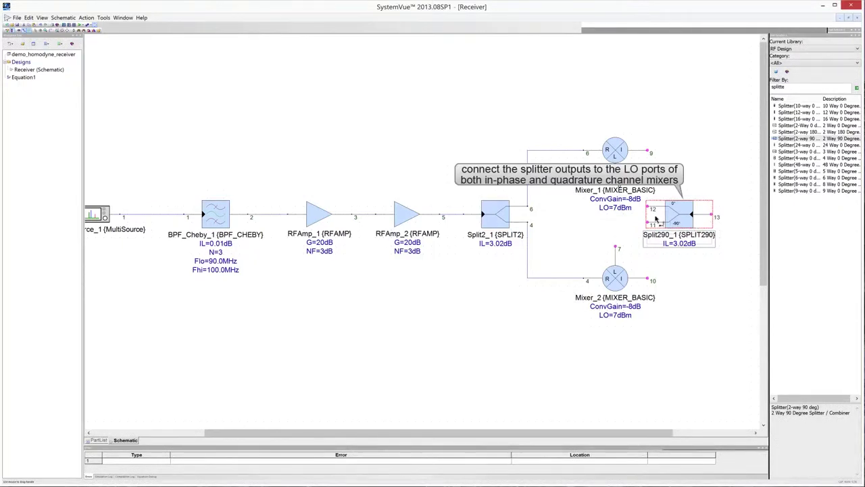
Wire the 90-degree splitter's 0° output to the in-phase mixer's LO port and its -90° output to the quadrature mixer's LO port
click(615, 183)
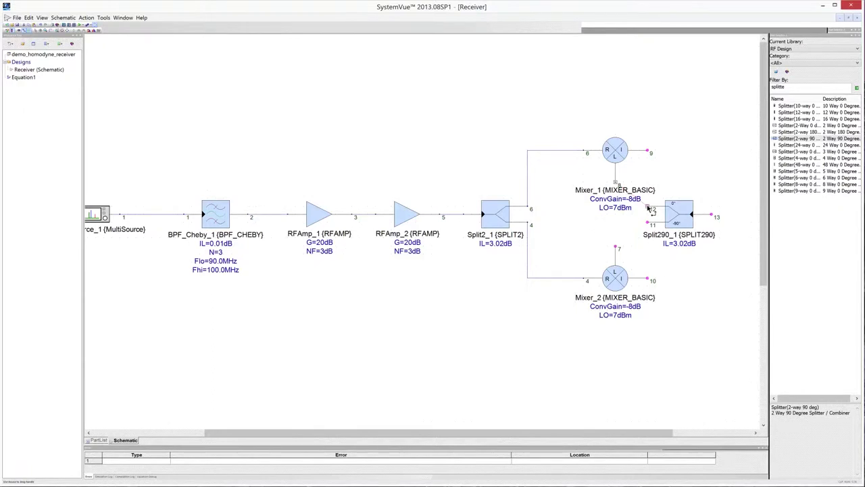
click(646, 206)
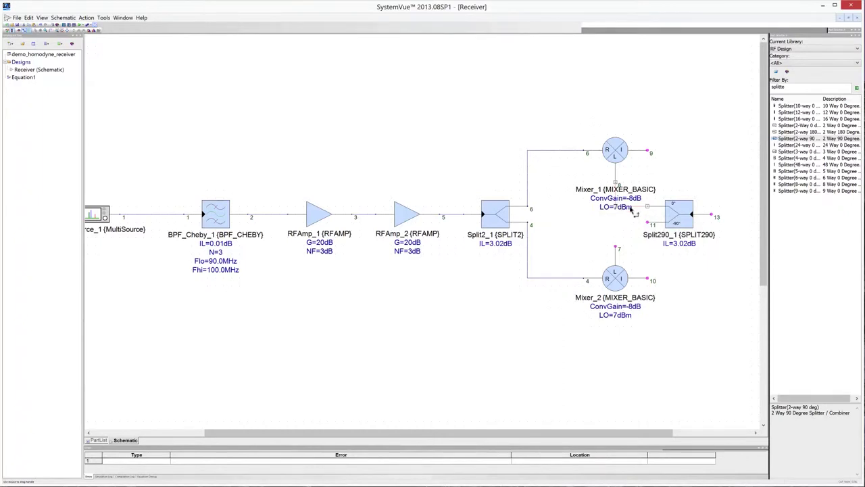
click(616, 248)
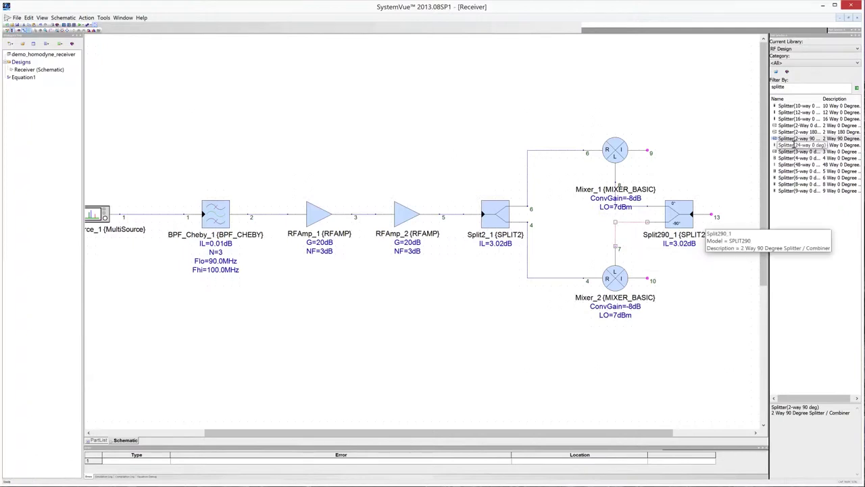
Add a Chebyshev lowpass filter to each channel, connecting the filter inputs to the IF ports of the in-phase and quadrature mixers
drag(804, 86, 761, 86)
text(cheby)
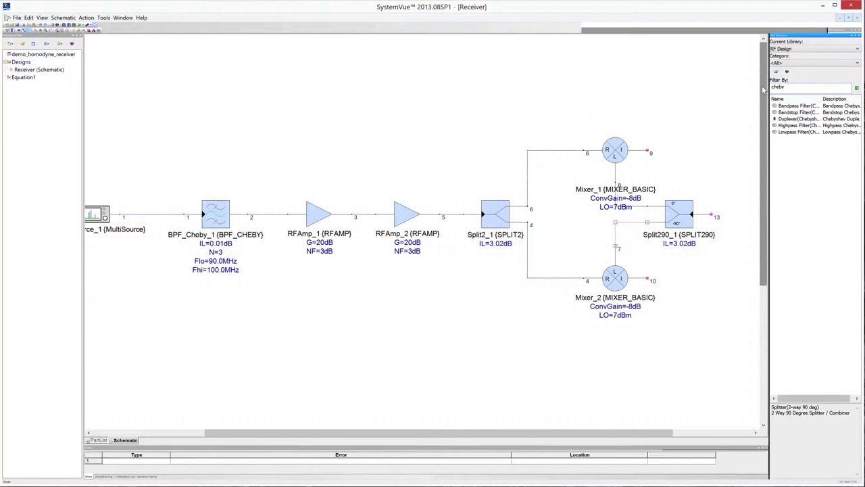
click(777, 132)
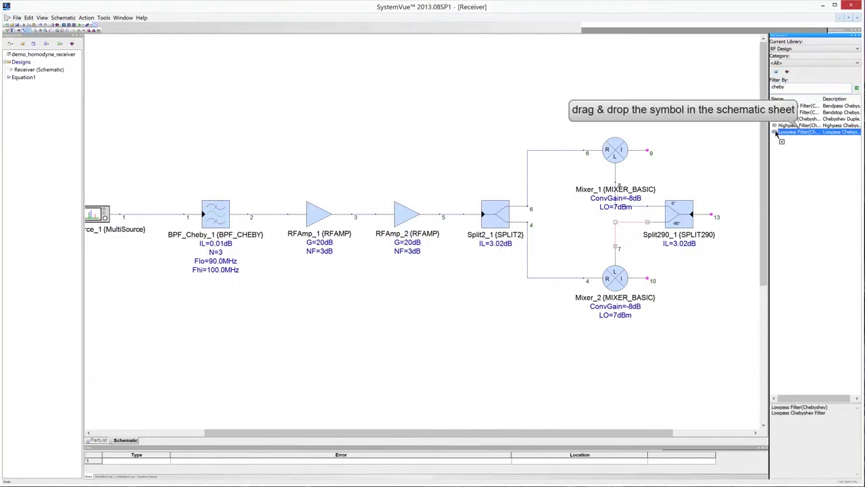
drag(777, 133, 702, 150)
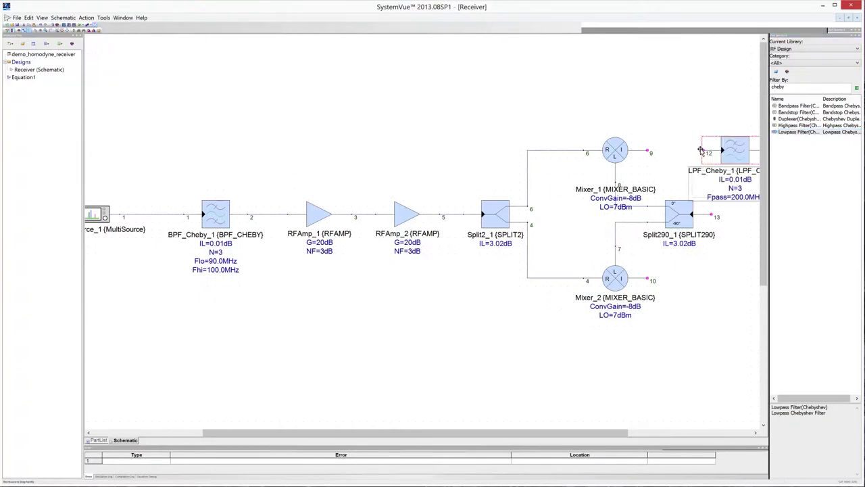
drag(732, 151, 651, 152)
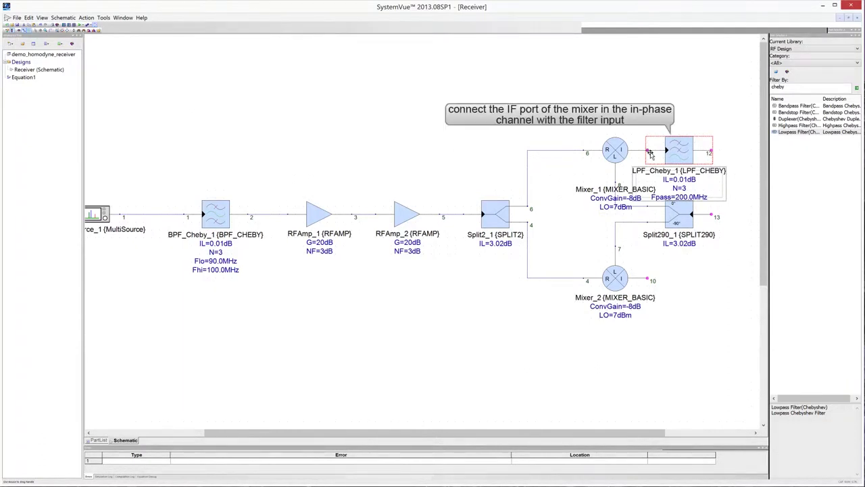
drag(649, 154, 703, 154)
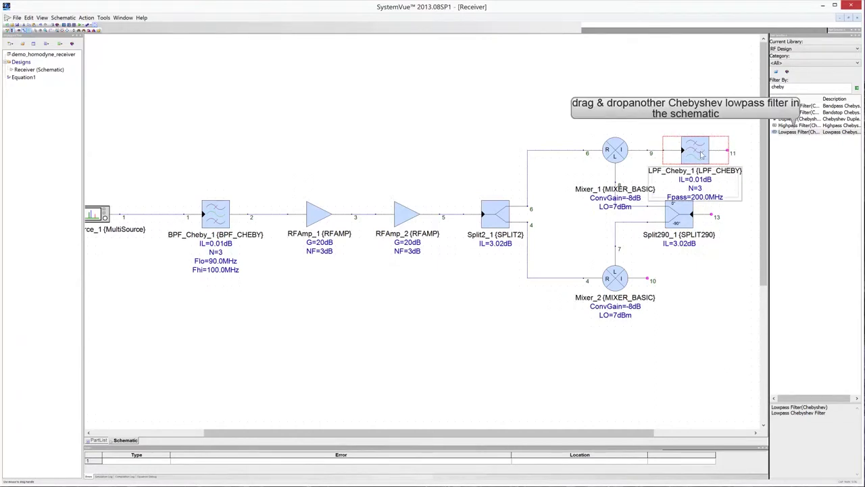
drag(775, 132, 696, 277)
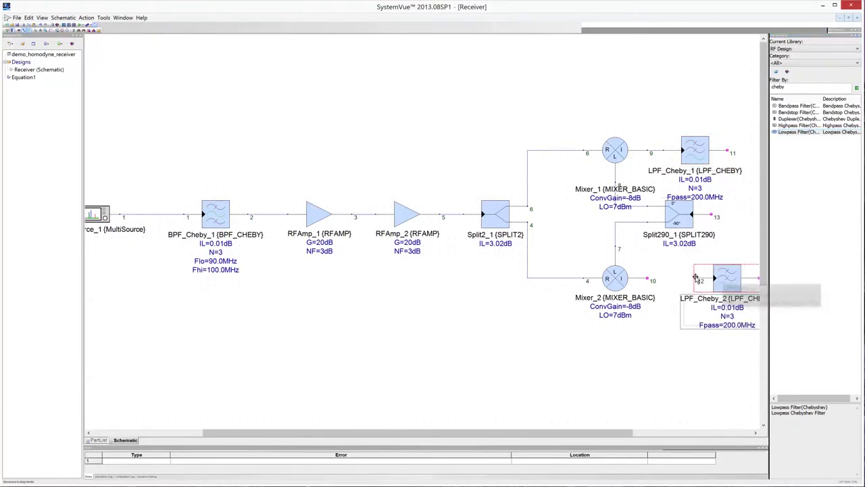
mouse_move(696, 278)
mouse_down()
mouse_move(658, 279)
mouse_move(700, 277)
mouse_up()
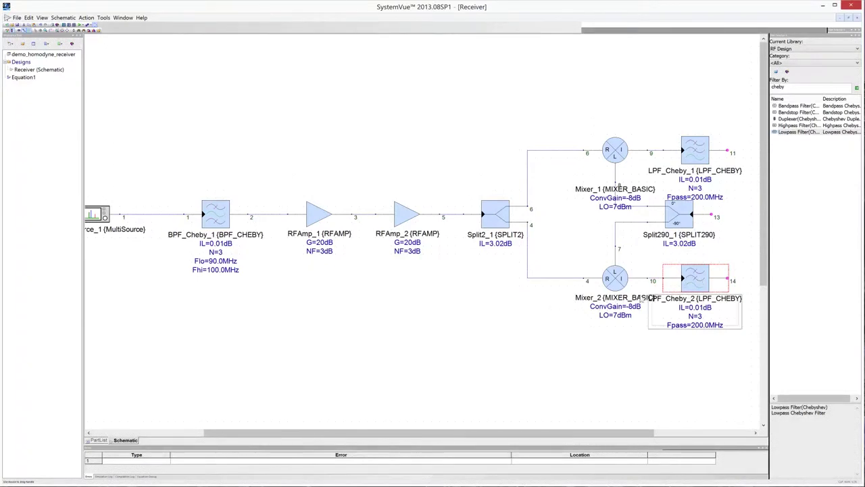
Add an RF amplifier after the lowpass filter in each channel, connecting each filter's output to its amplifier's input with a short wire
drag(595, 433, 667, 439)
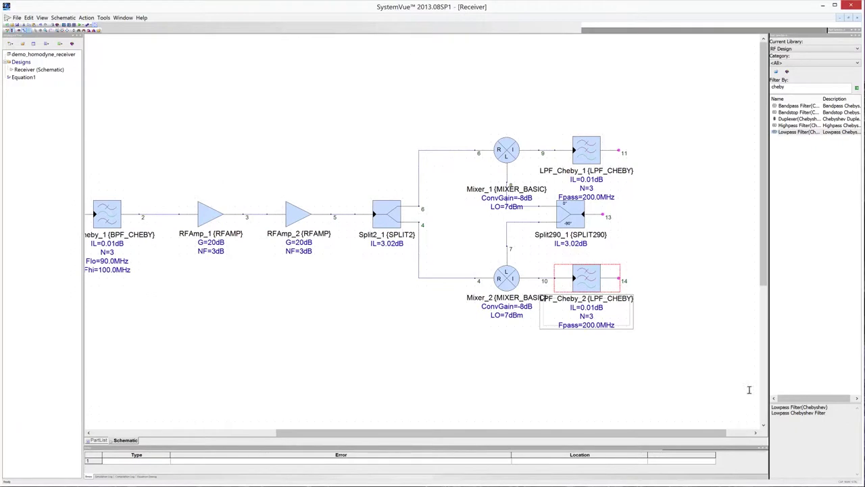
double_click(809, 87)
text(rf)
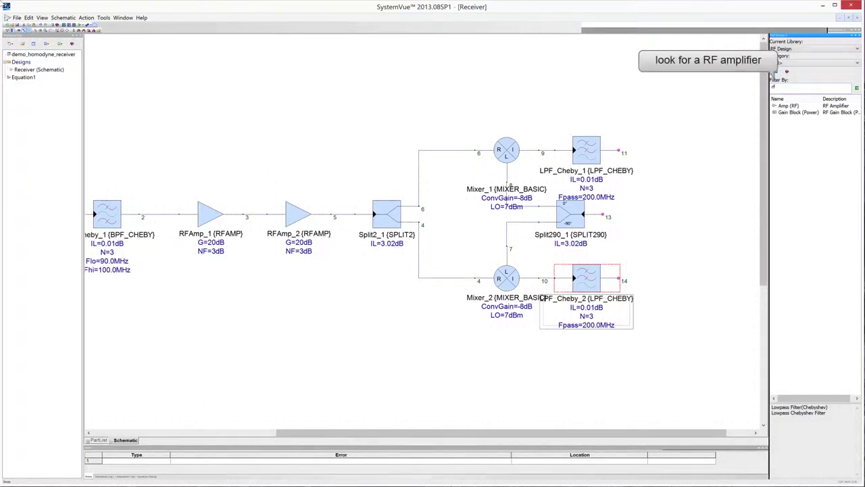
click(775, 107)
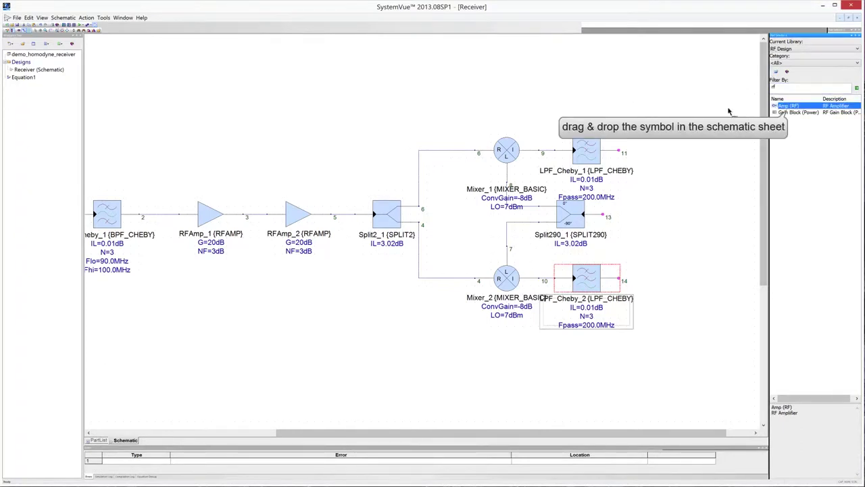
drag(784, 115, 667, 150)
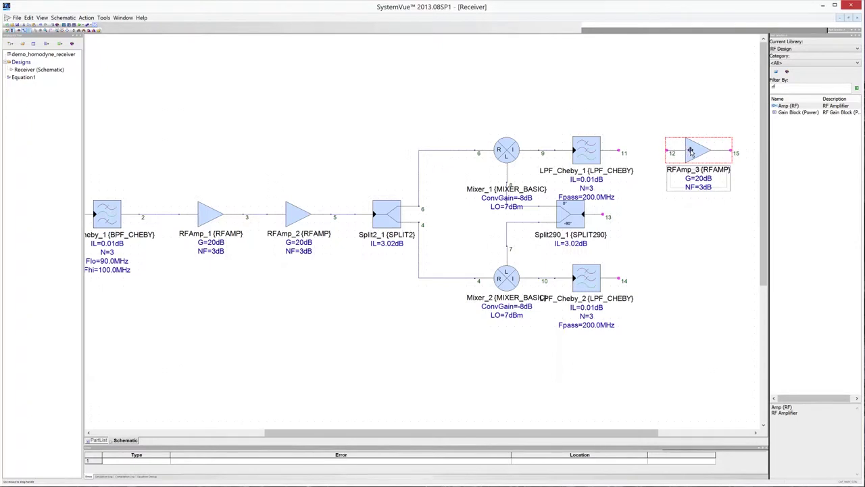
drag(690, 152, 608, 150)
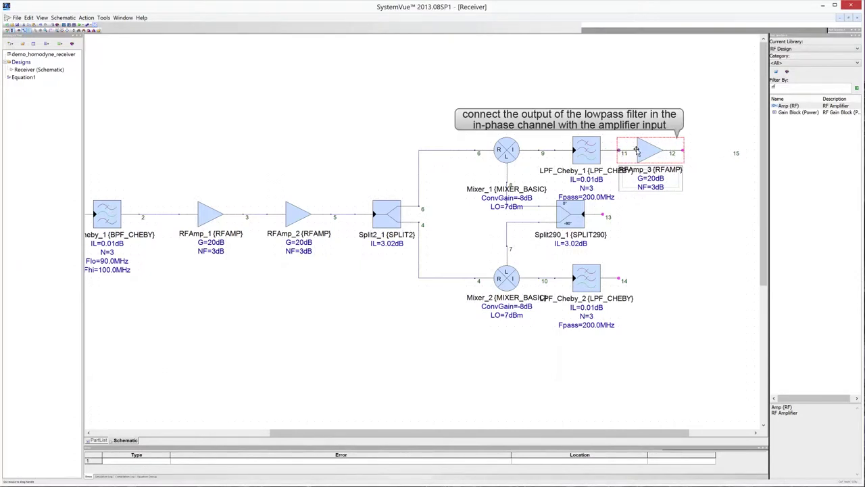
drag(676, 152, 692, 151)
drag(614, 152, 604, 153)
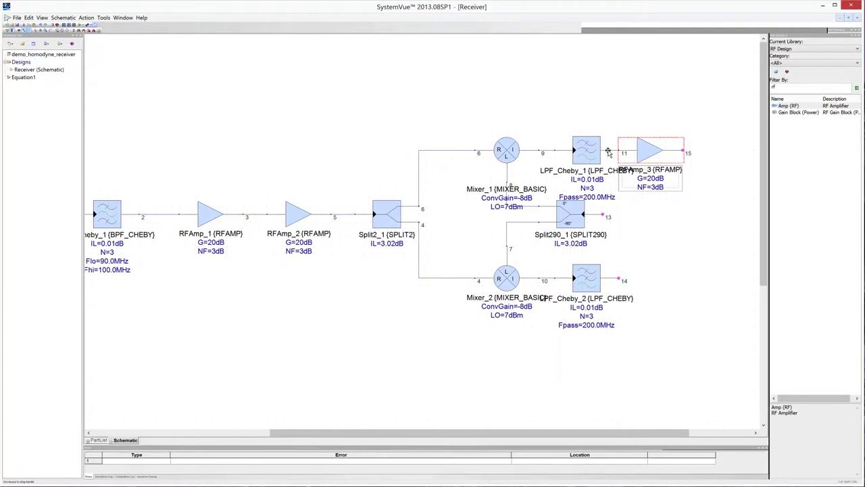
drag(679, 152, 704, 154)
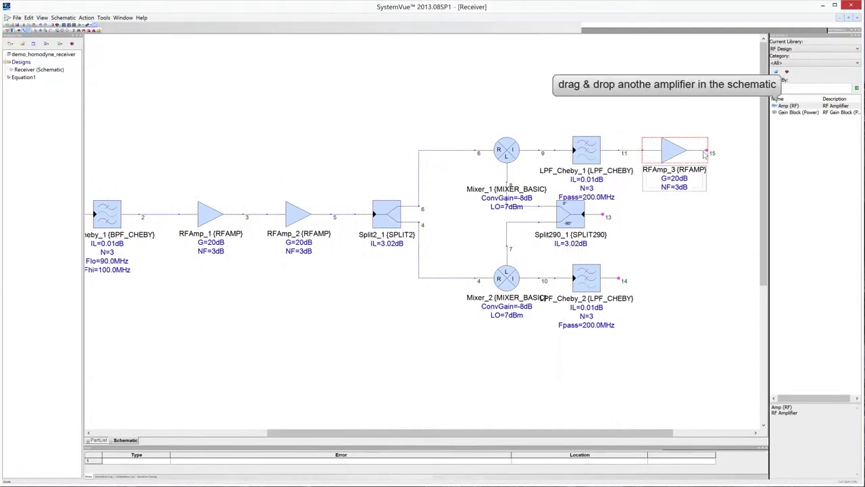
drag(777, 107, 669, 273)
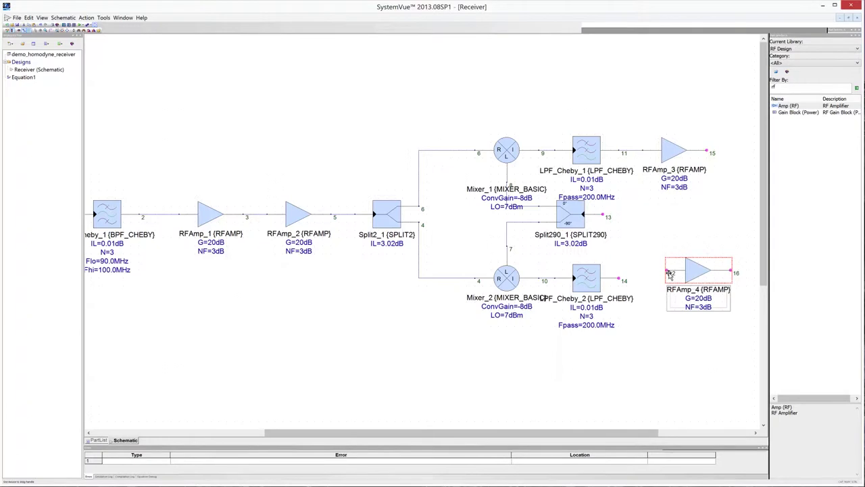
mouse_move(697, 272)
mouse_down()
mouse_move(666, 272)
mouse_move(627, 291)
mouse_move(700, 281)
mouse_up()
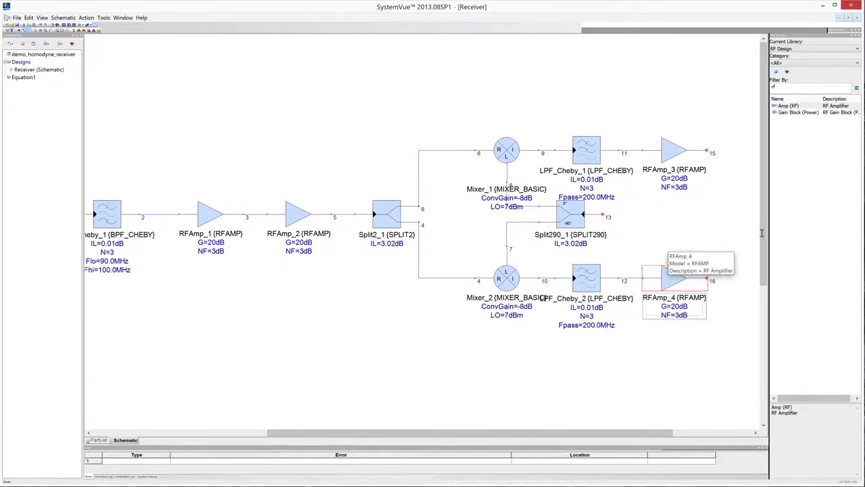
Add a power oscillator, mirror it along the Y-axis, and connect it to the 90-degree splitter's input with a spaced wire
key(BackSpace)
key(BackSpace)
text(osc)
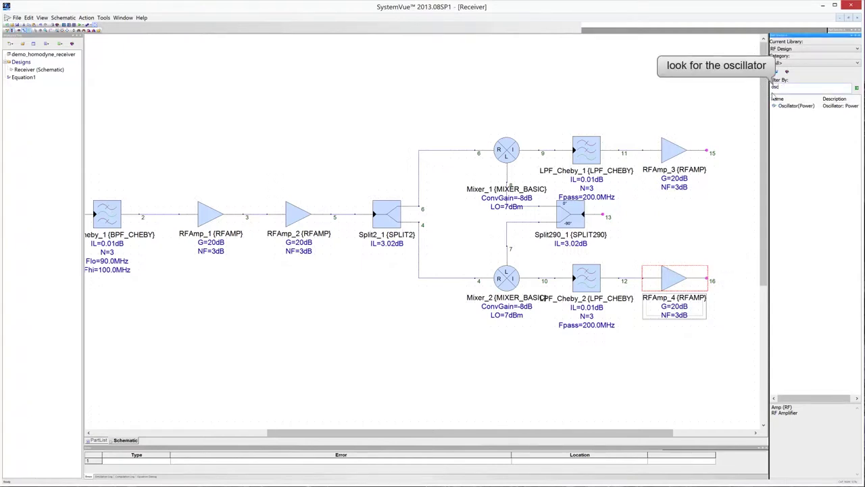
click(776, 106)
drag(776, 108, 659, 216)
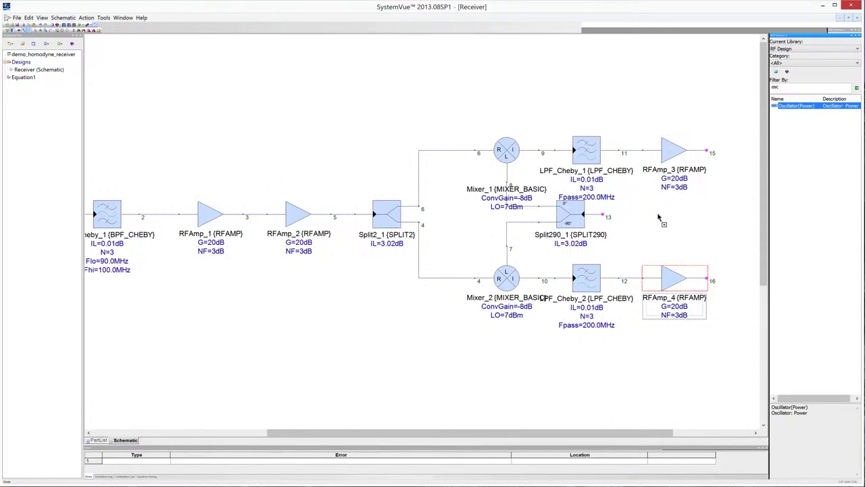
drag(659, 216, 660, 216)
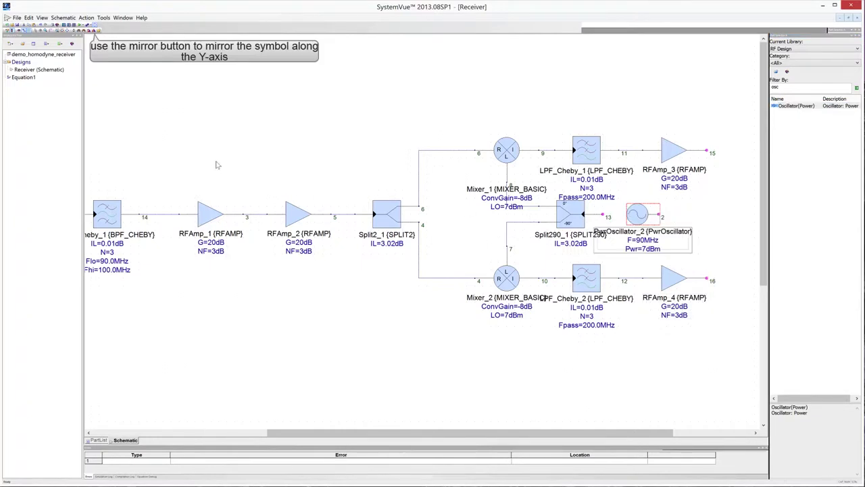
click(93, 29)
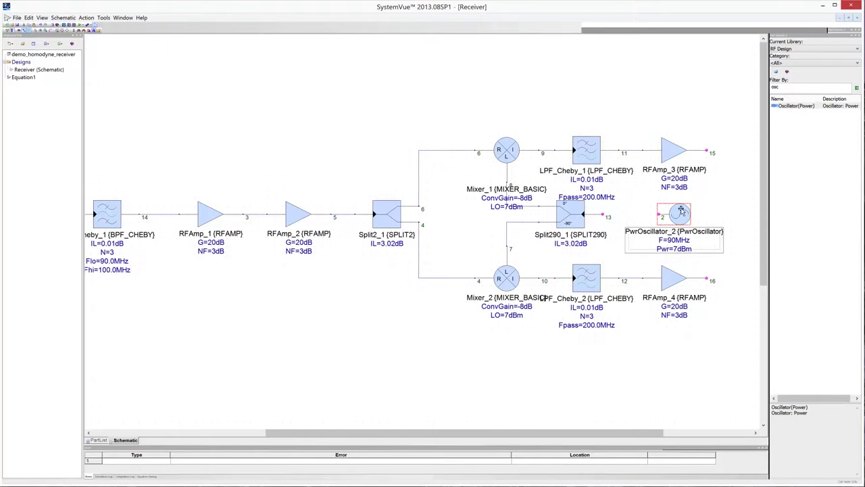
drag(682, 214, 586, 218)
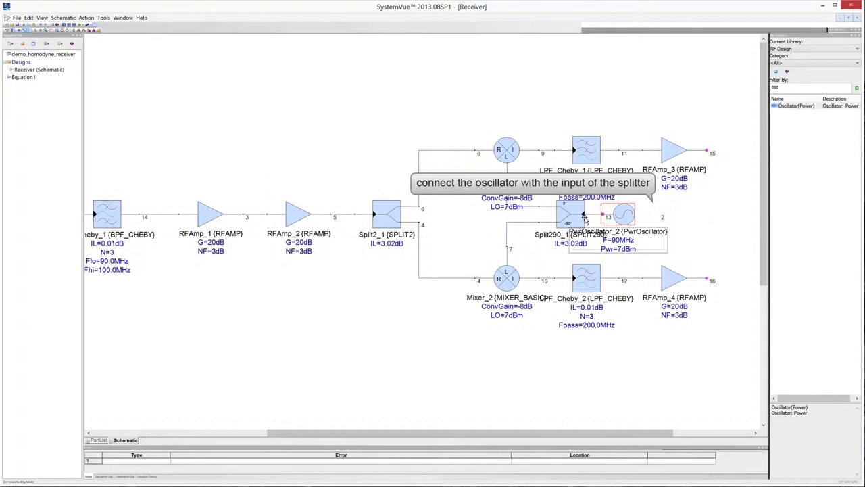
drag(623, 214, 591, 217)
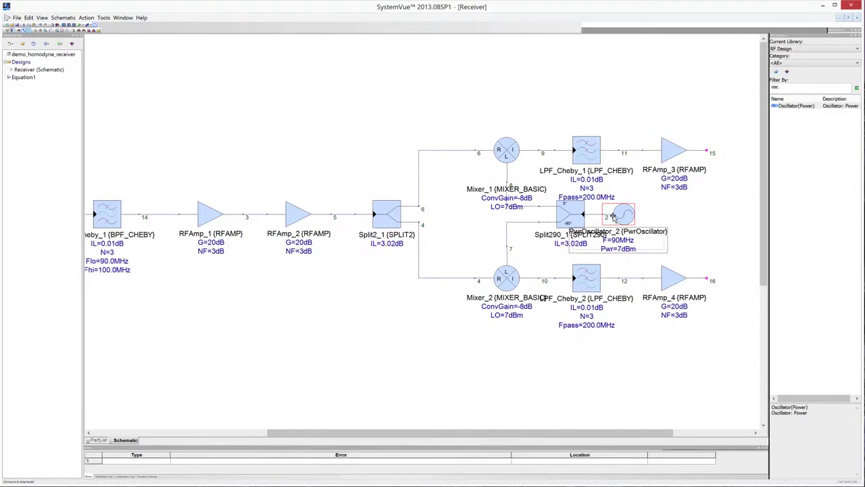
drag(698, 218, 717, 217)
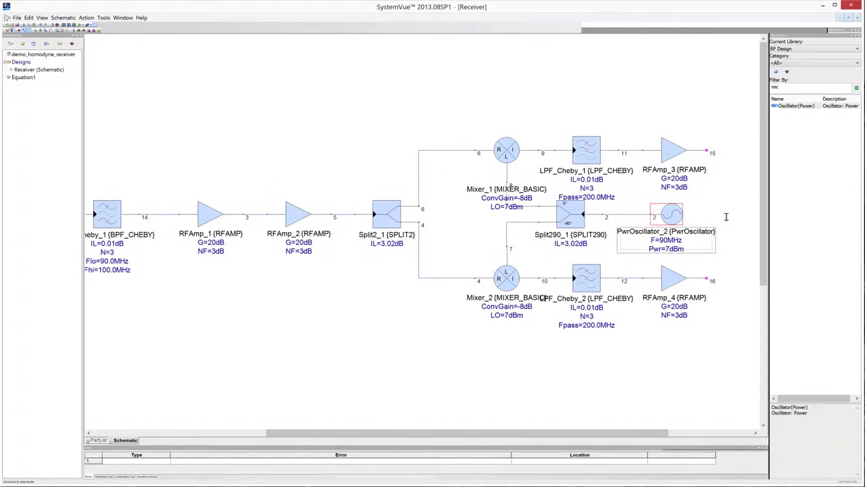
Add an Output Port and connect it to the output of the in-phase channel's last amplifier
double_click(801, 87)
text(port)
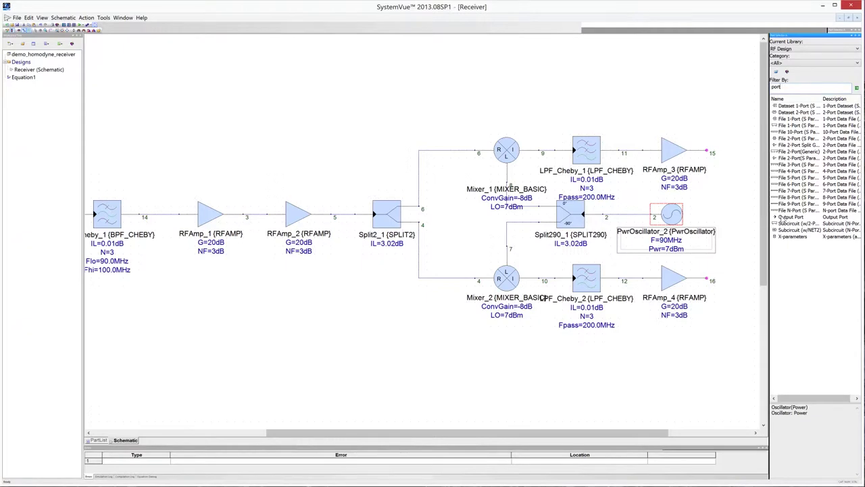
click(782, 218)
drag(782, 220, 734, 150)
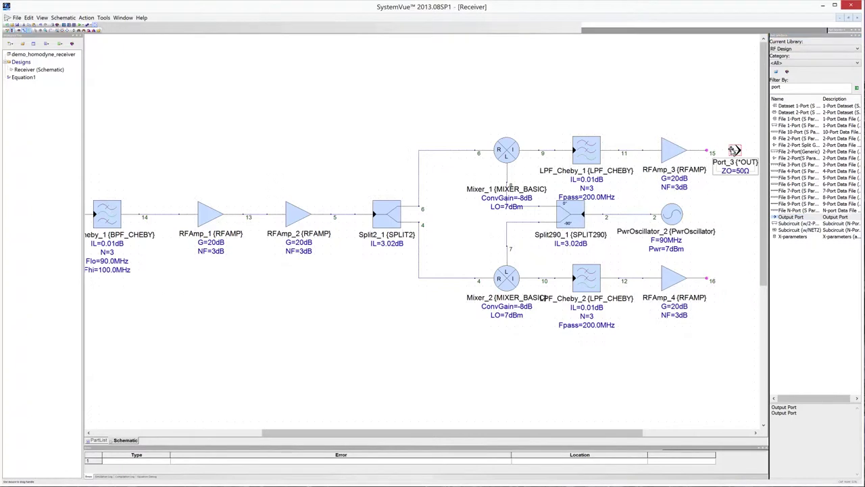
mouse_move(740, 151)
mouse_down()
mouse_move(709, 150)
mouse_move(742, 150)
mouse_up()
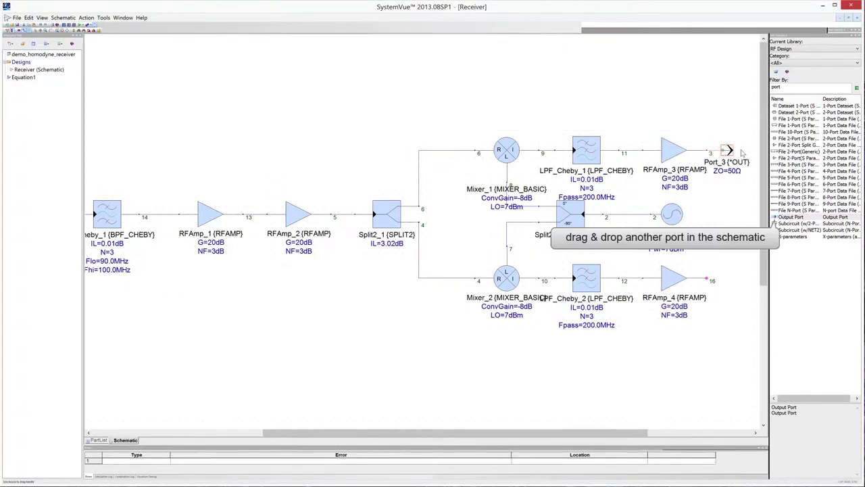
Add another Output Port and connect it to the output of the quadrature channel's last amplifier with a short wire
click(777, 218)
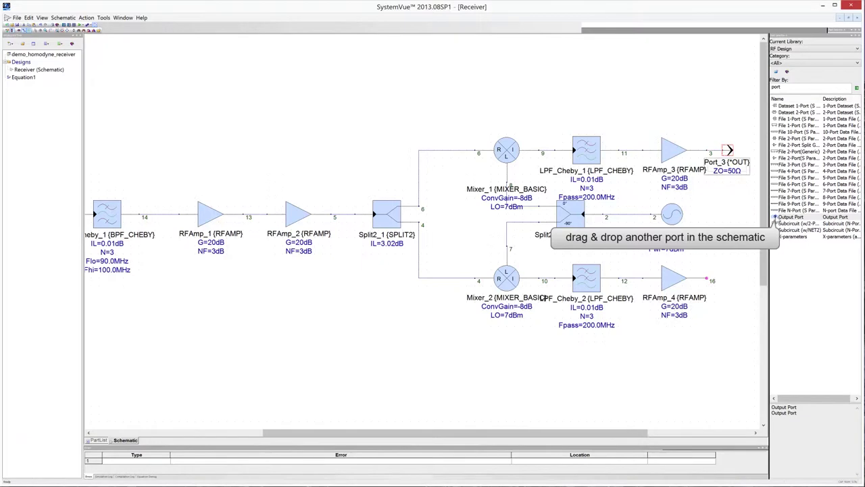
drag(778, 220, 740, 279)
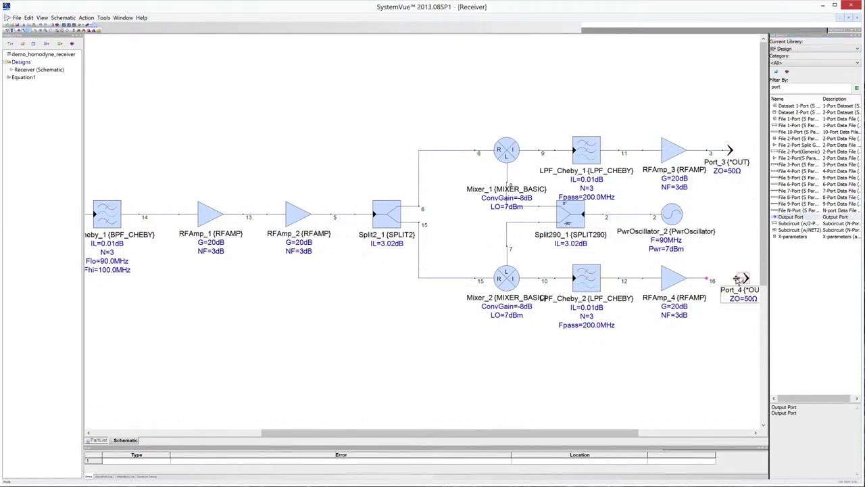
drag(744, 278, 698, 277)
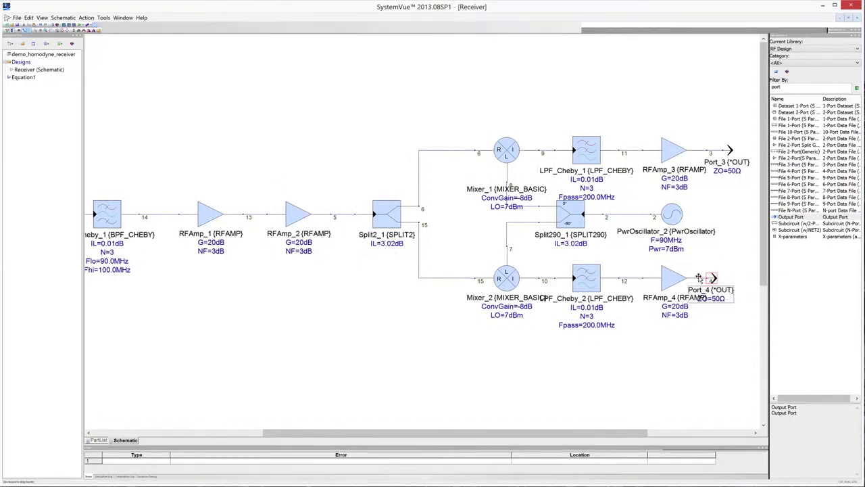
drag(713, 279, 738, 277)
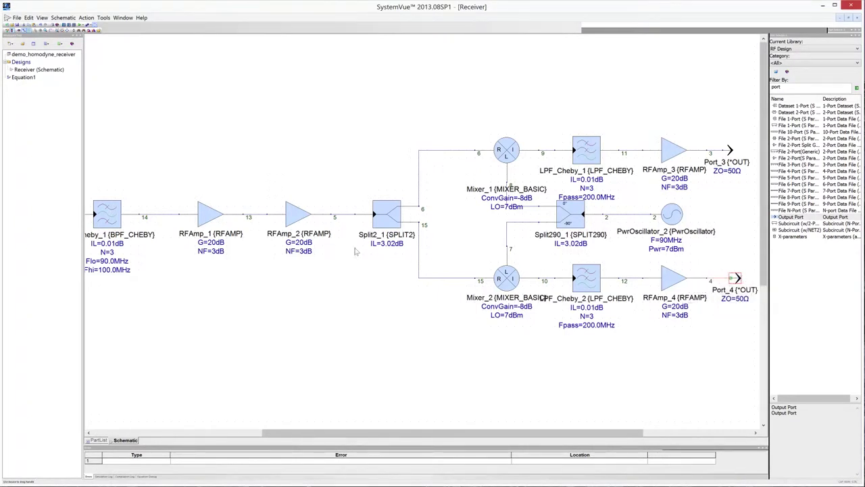
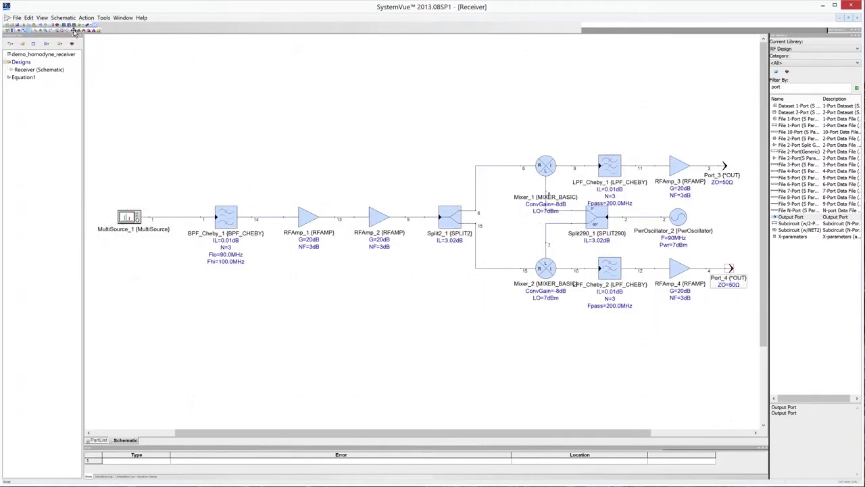
Add a wideband source to the multi-source with 10 MHz bandwidth, 11 points, 2450 MHz center frequency and -90 dBm power
double_click(128, 213)
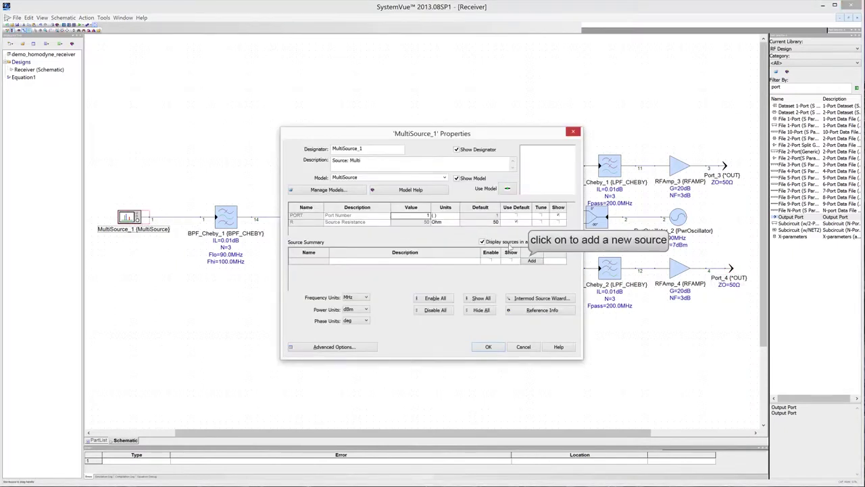
click(529, 261)
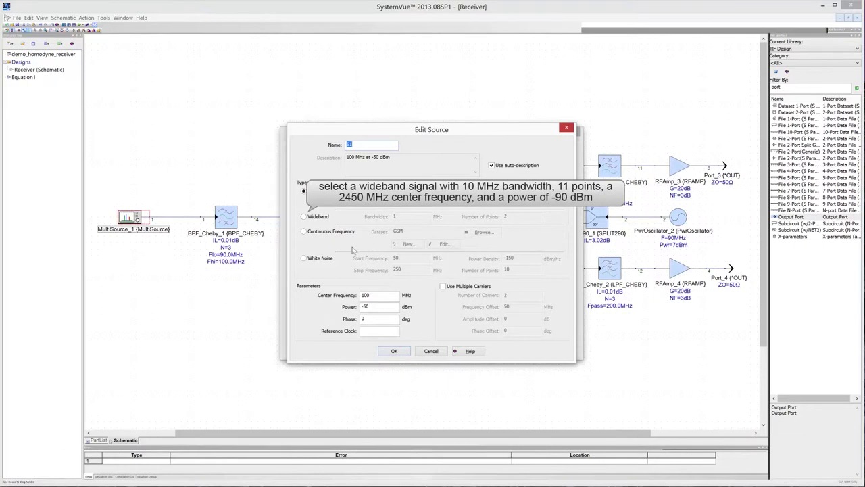
click(304, 216)
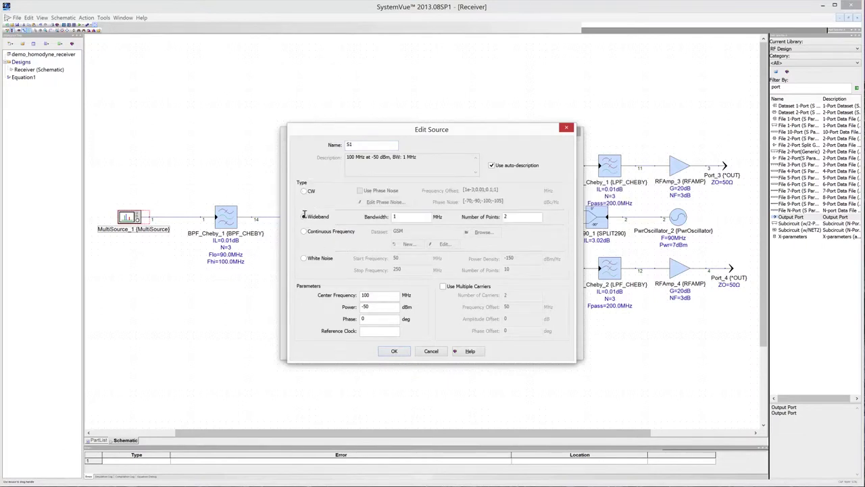
click(399, 216)
text(0)
key(Tab)
text(11)
double_click(373, 295)
text(2450)
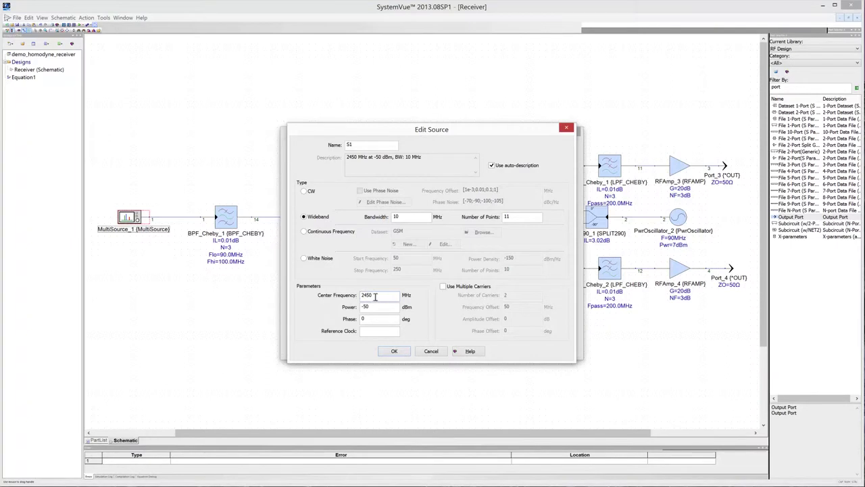
double_click(383, 307)
text(-90)
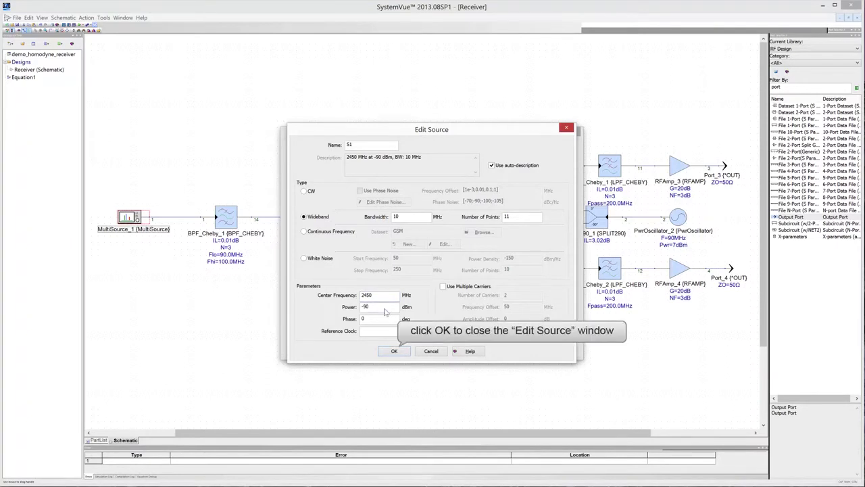
click(394, 350)
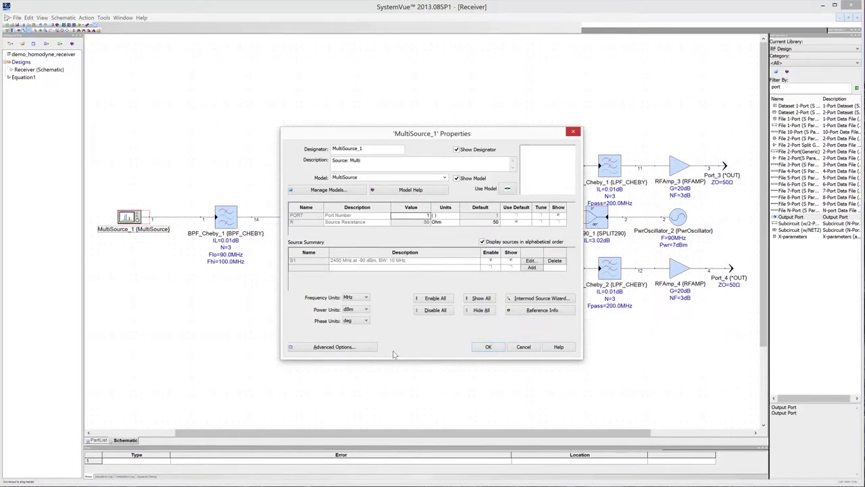
click(488, 347)
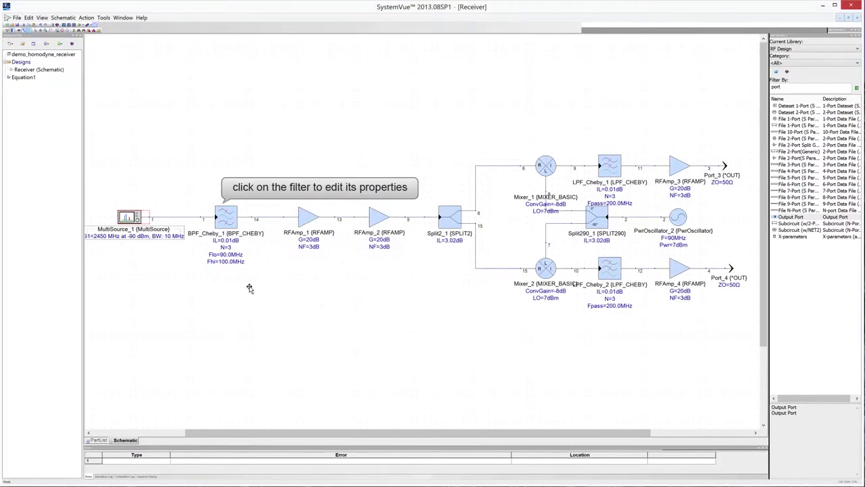
Set the bandpass filter's insertion loss to 2.2 dB, order N to 7, lower frequency to 2400 MHz and upper frequency to 2500 MHz
double_click(221, 216)
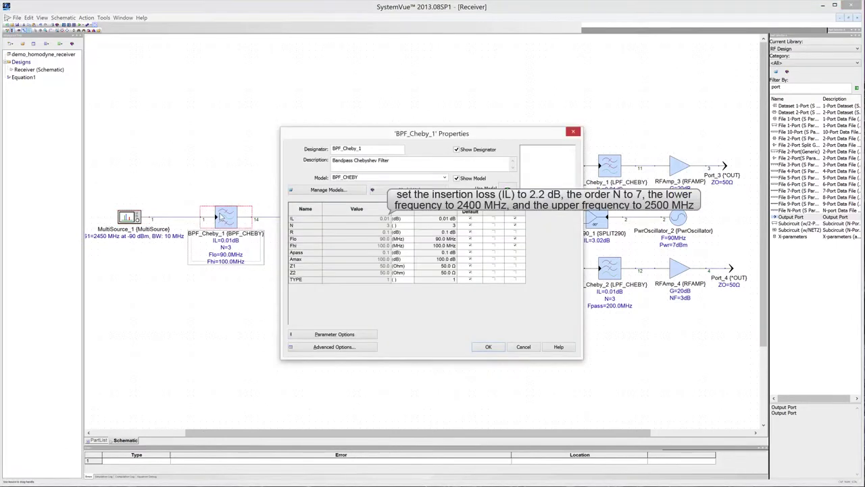
click(382, 218)
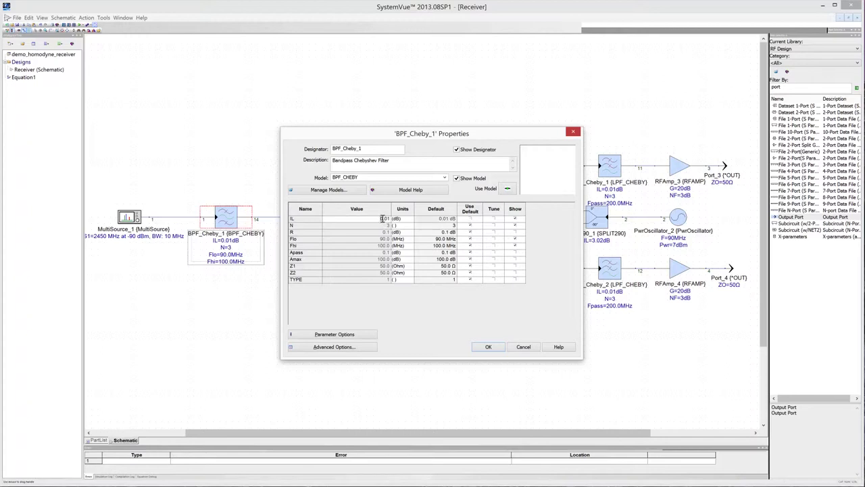
text(2.3)
click(387, 225)
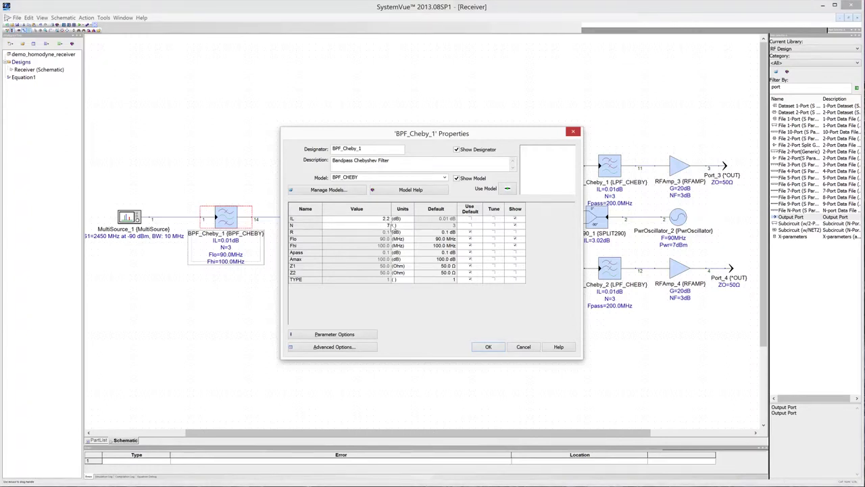
click(382, 239)
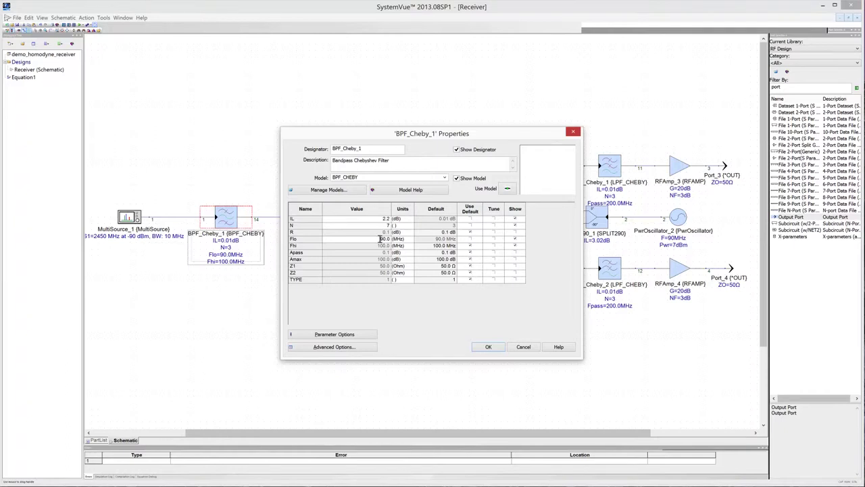
text(2400)
click(384, 246)
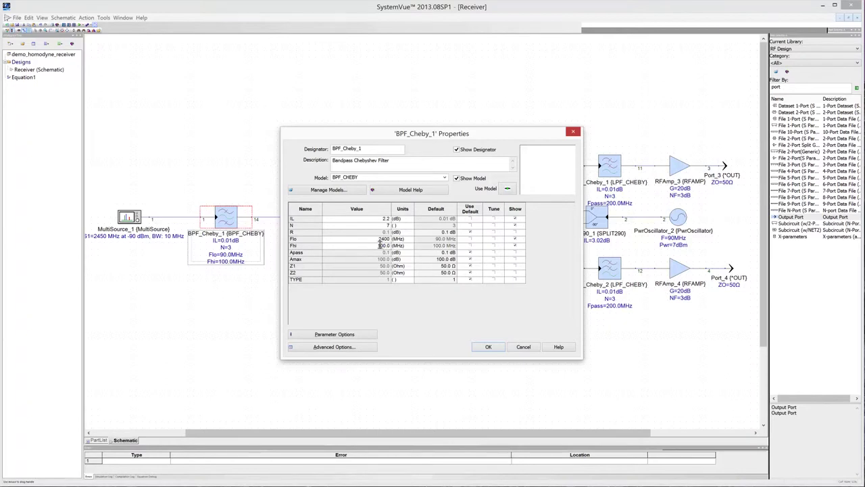
double_click(379, 245)
text(2500)
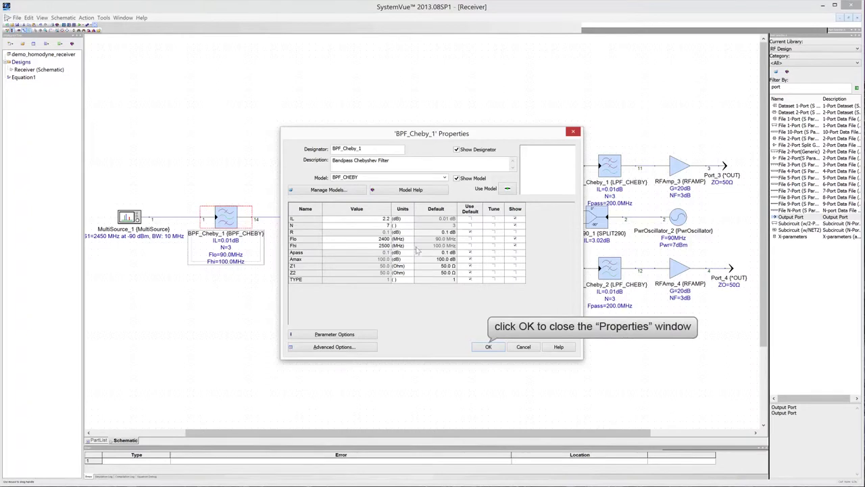
click(487, 347)
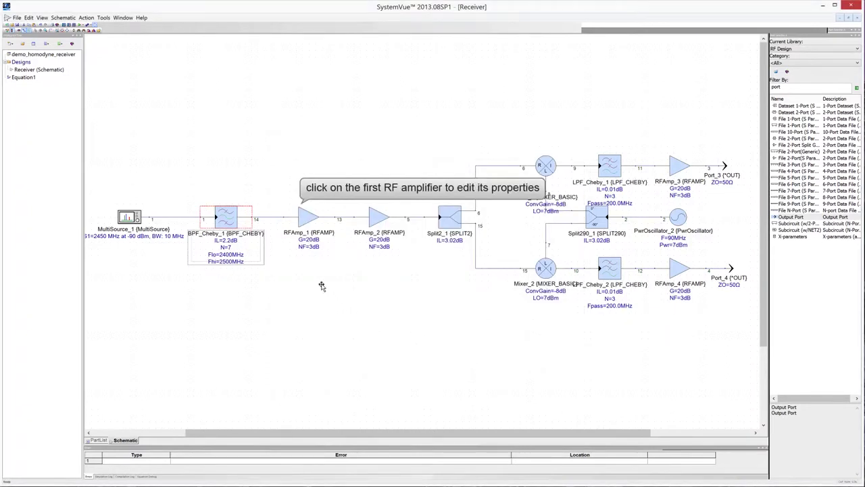
Set the first RF amplifier's gain to 14.5 dB and its noise figure to 0.7 dB
double_click(304, 217)
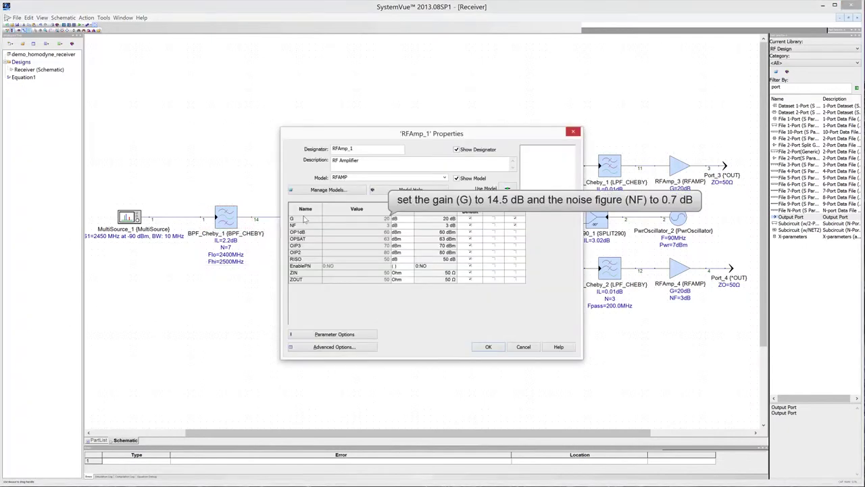
click(384, 218)
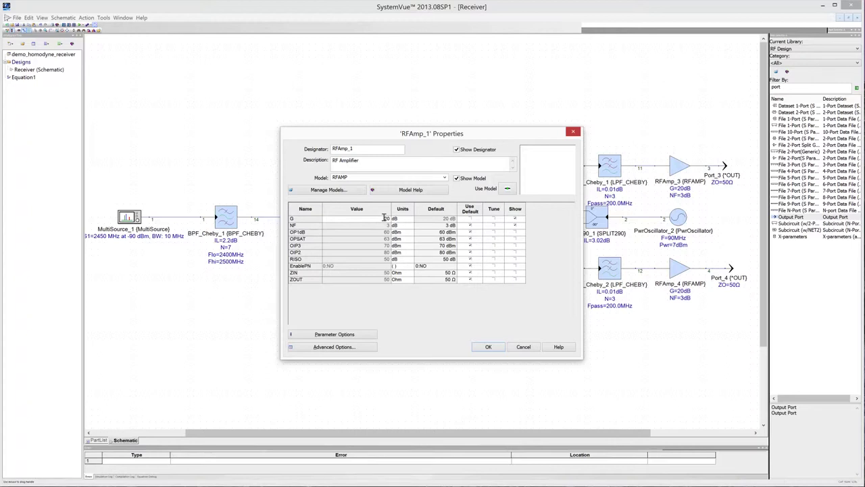
text(14.5)
click(386, 225)
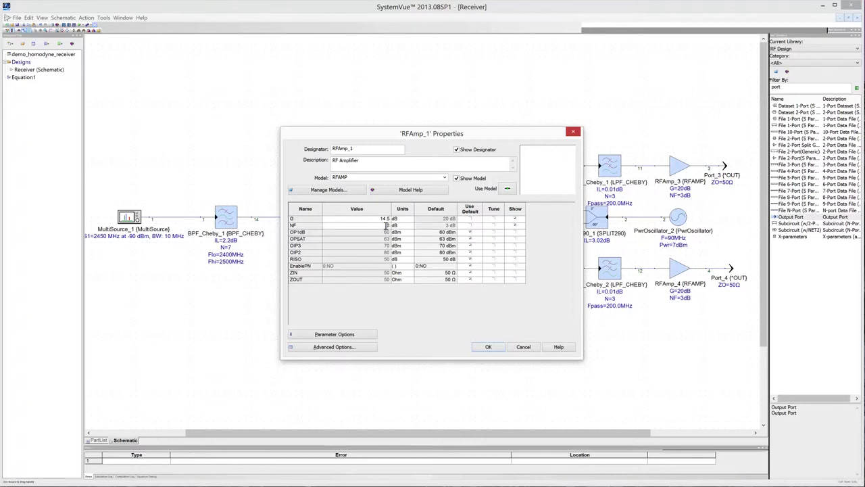
text(0.7)
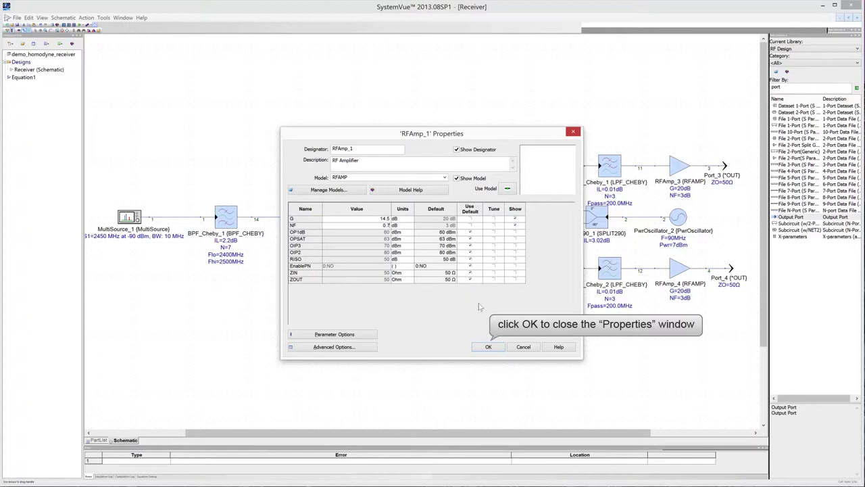
click(484, 347)
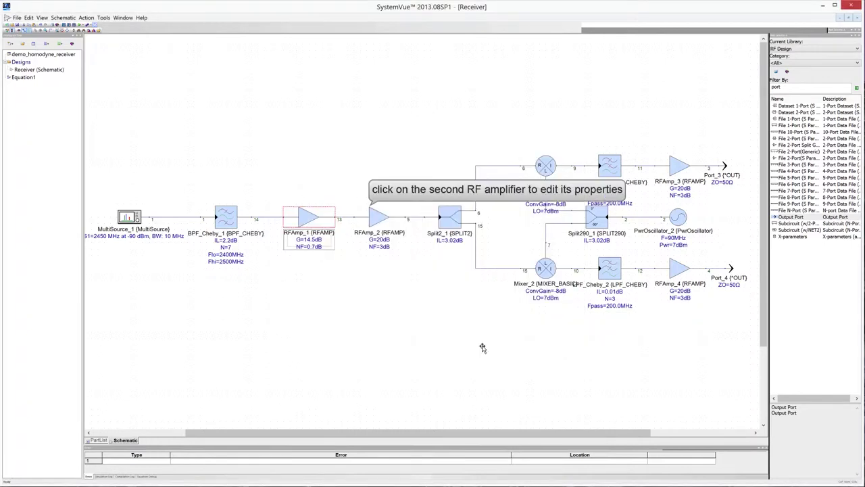
Set the second RF amplifier's gain to 23 dB and its noise figure to 1.7 dB
double_click(376, 216)
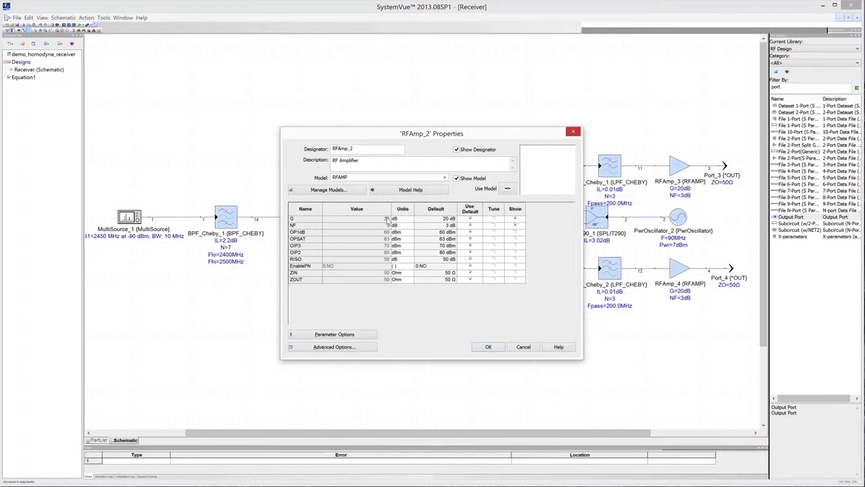
click(387, 219)
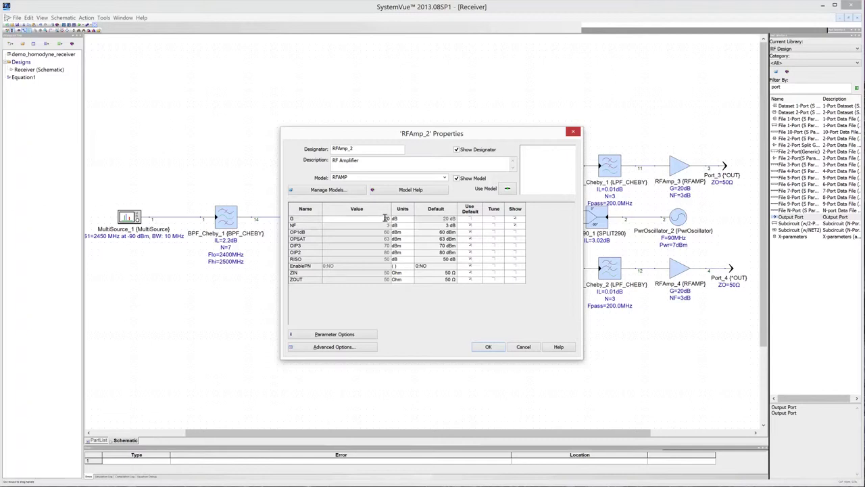
text(23)
click(388, 225)
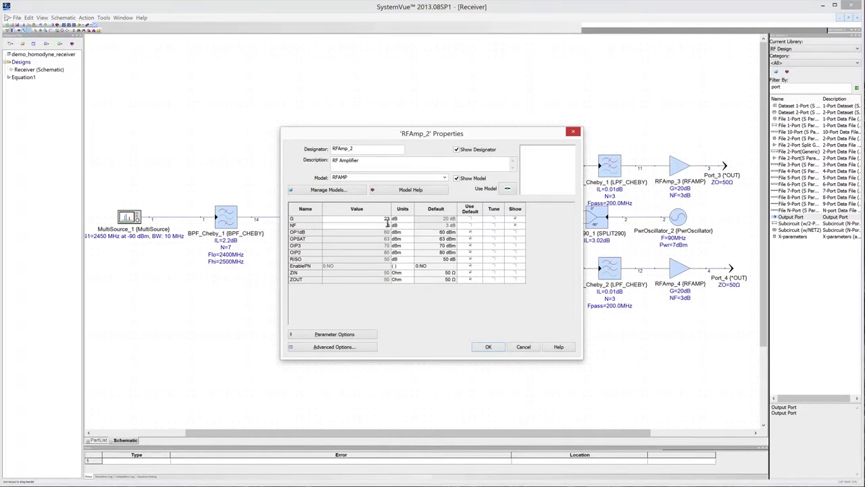
text(1.5)
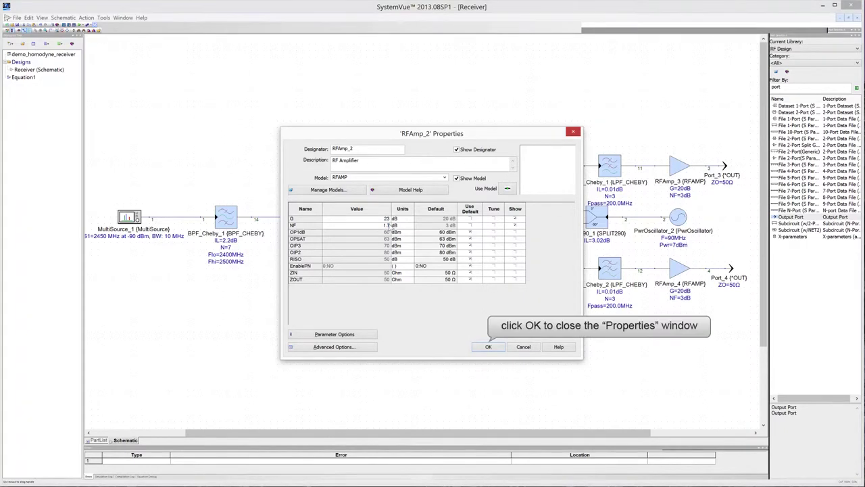
click(490, 347)
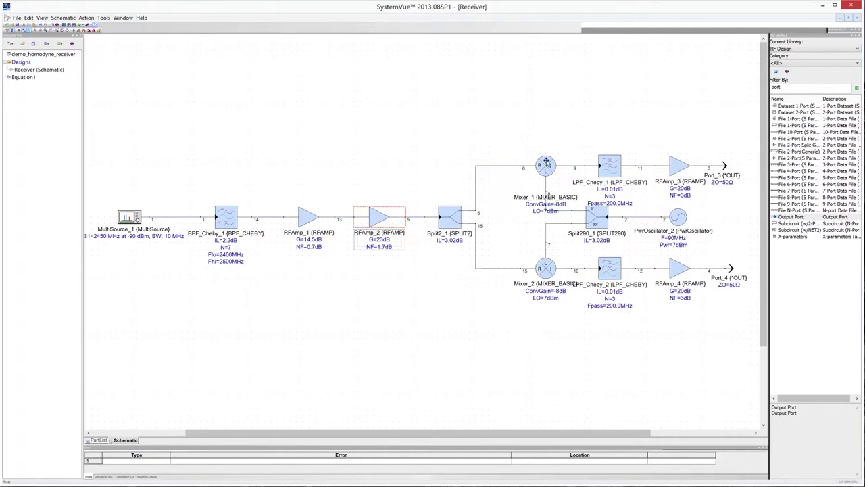
Set the in-phase mixer's conversion gain to -9 dB, LO drive power to 13 dBm and noise figure to 9 dB
double_click(546, 162)
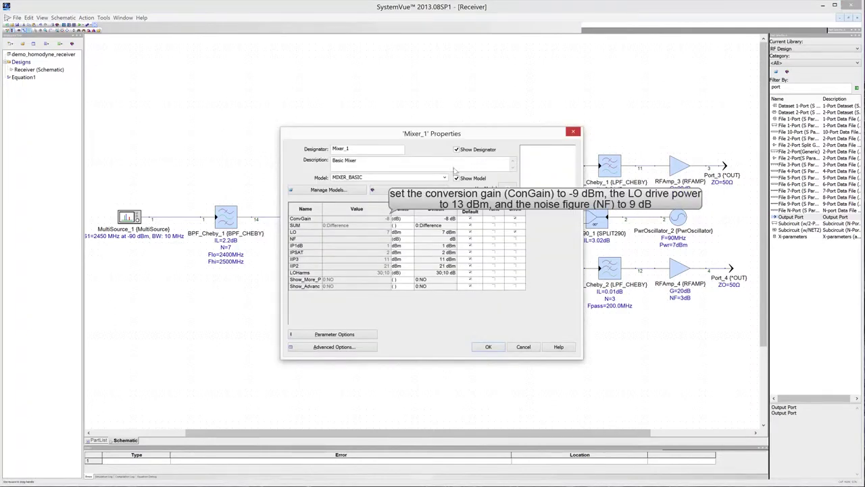
click(390, 221)
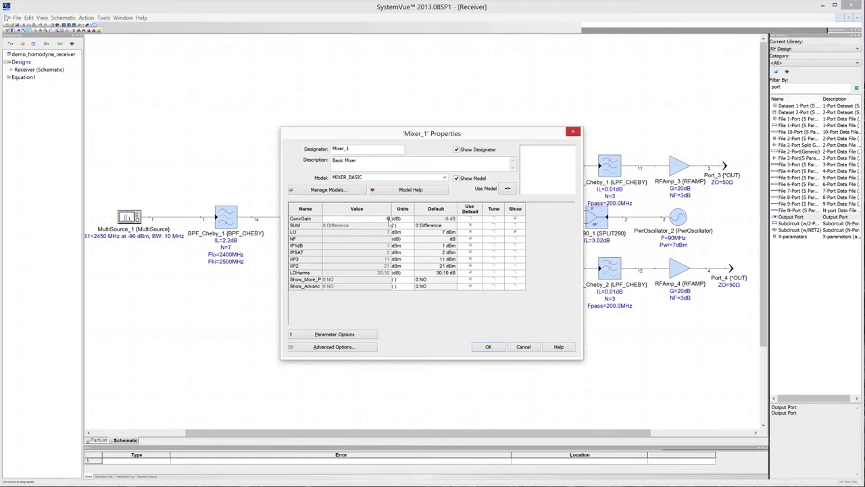
click(389, 233)
text(13)
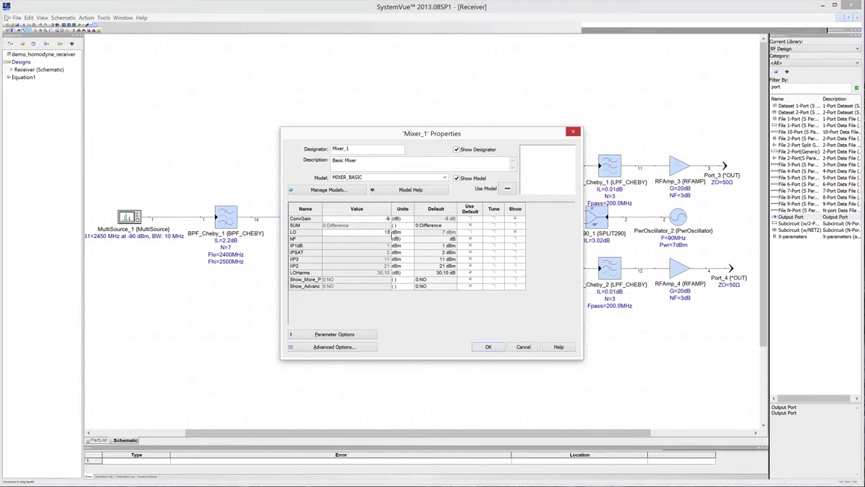
click(388, 239)
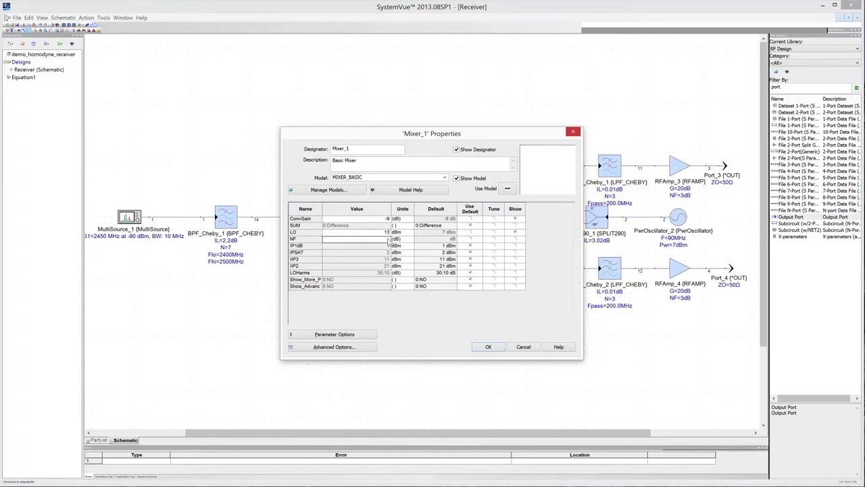
text(9)
key(Return)
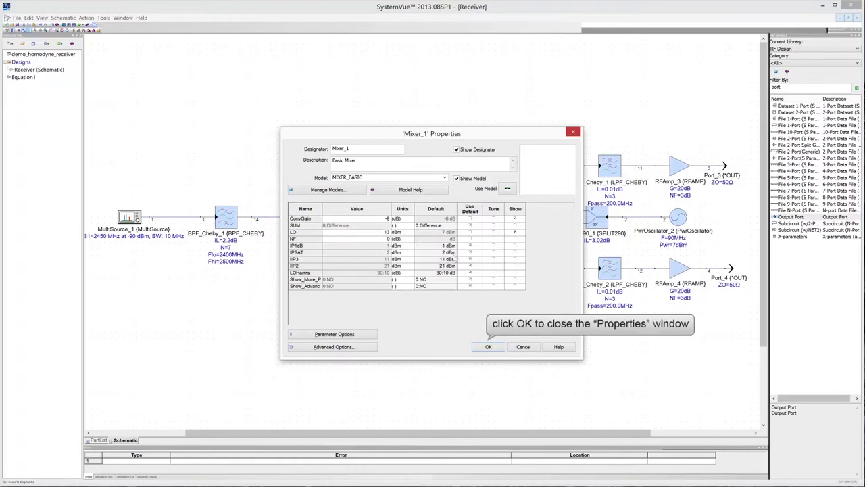
click(494, 348)
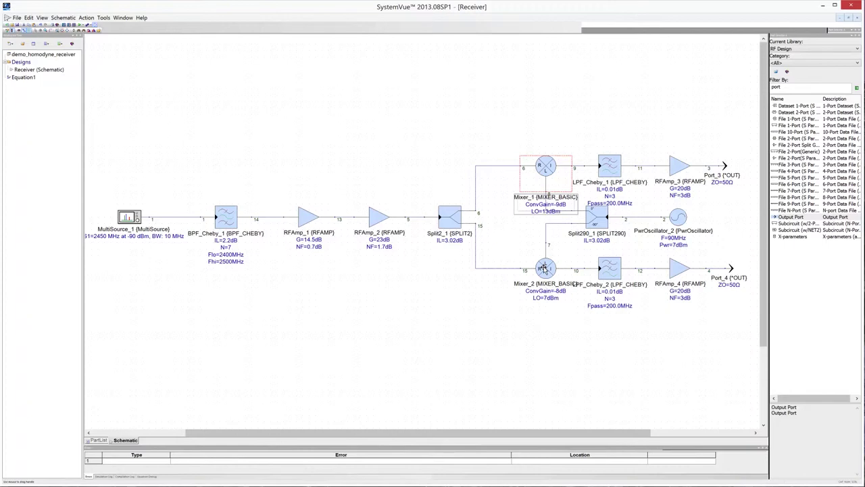
Set the quadrature mixer's conversion gain to -9 dB, LO drive power to 13 dBm and noise figure to 9 dB
double_click(544, 268)
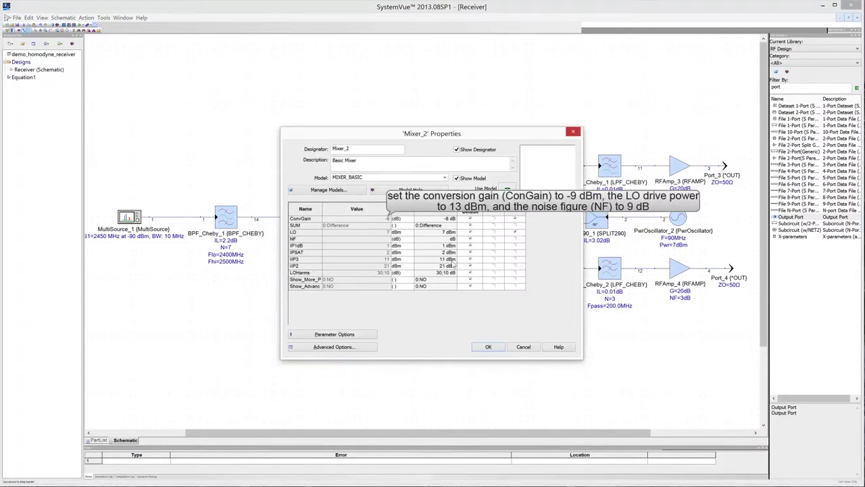
click(389, 232)
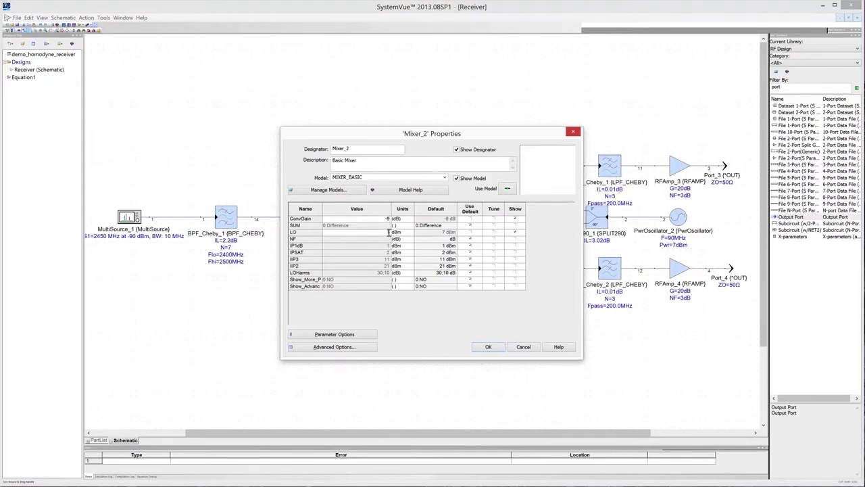
text(13)
key(Return)
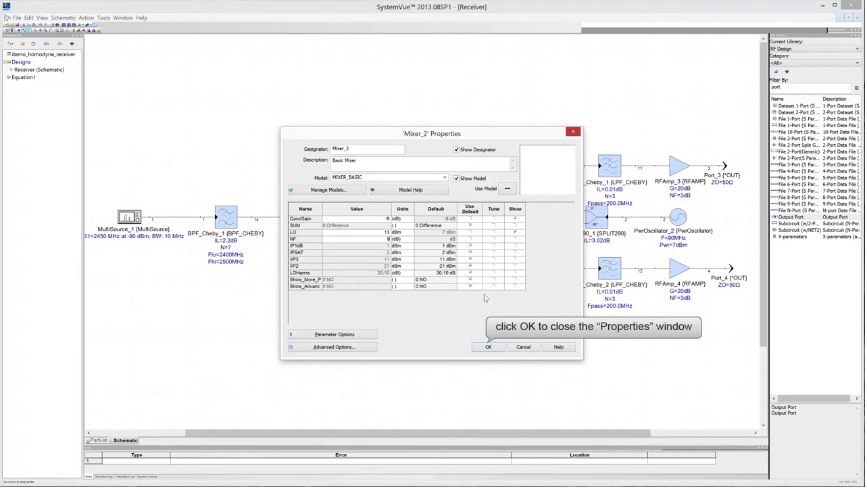
click(492, 347)
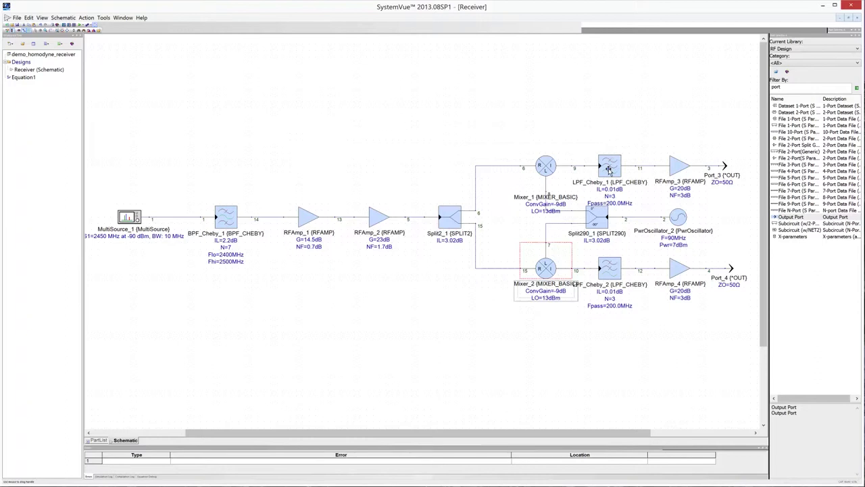
Set the in-phase lowpass filter's insertion loss to 1 dB and its cut-off frequency Fpass to 5 MHz
double_click(609, 168)
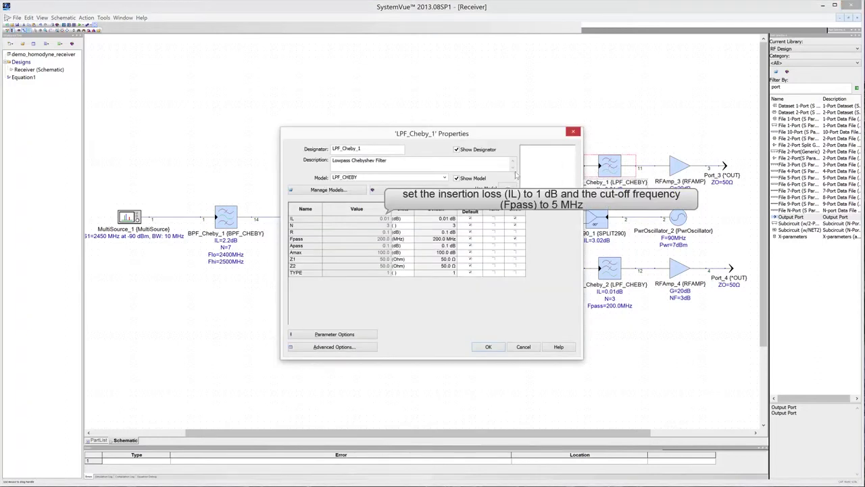
click(384, 220)
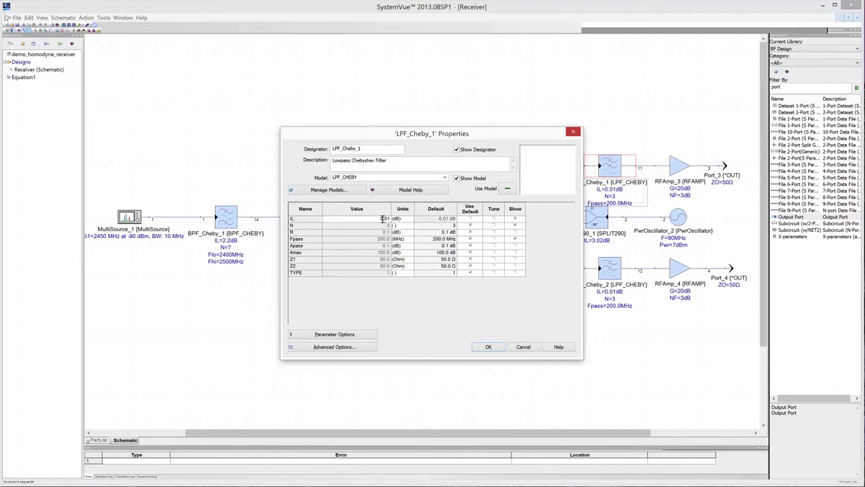
double_click(381, 218)
text(1)
click(384, 238)
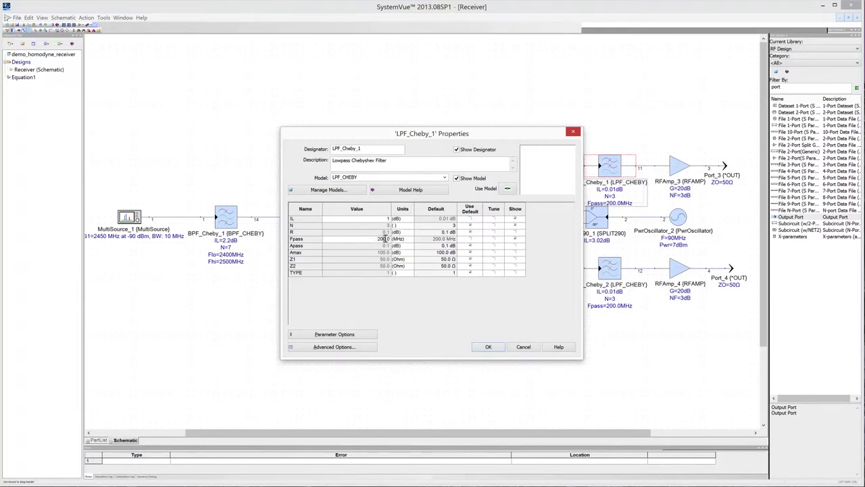
double_click(380, 239)
text(5)
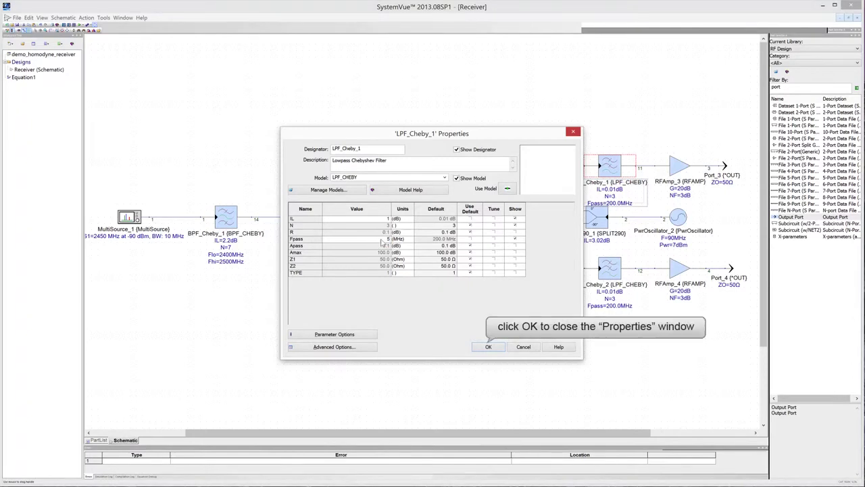
click(496, 349)
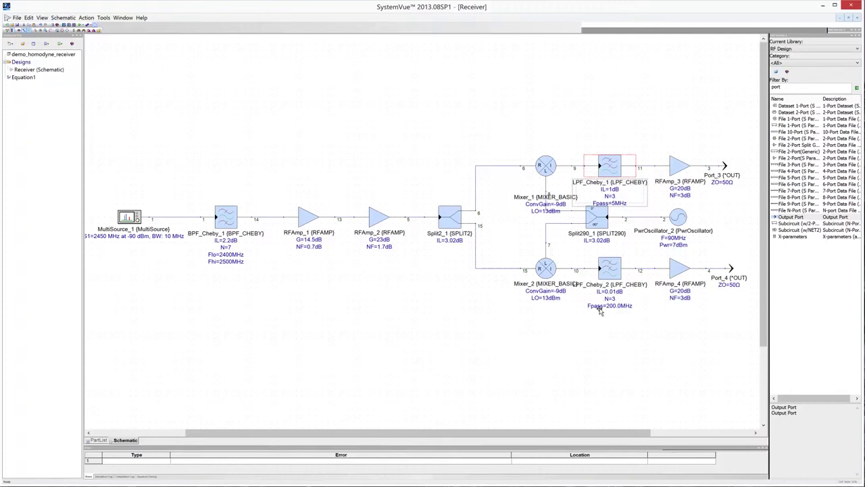
Set the quadrature lowpass filter's insertion loss to 1 dB and its cut-off frequency Fpass to 5 MHz
double_click(611, 270)
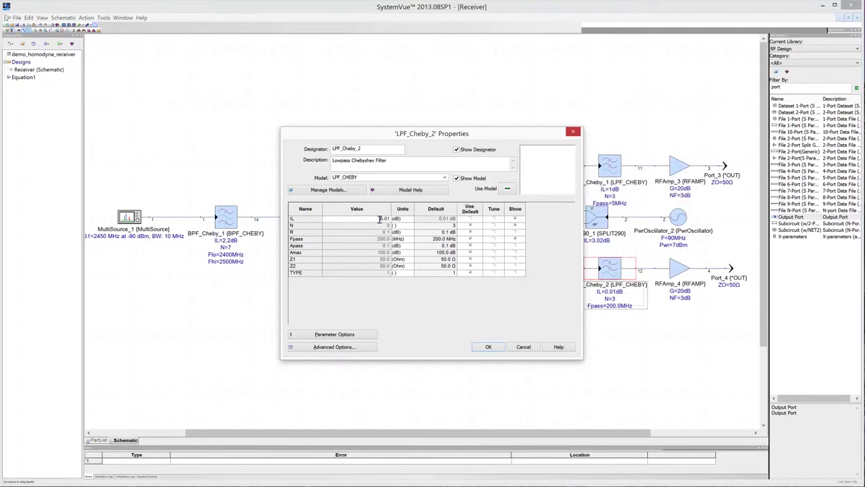
drag(380, 218, 396, 220)
text(1)
click(384, 237)
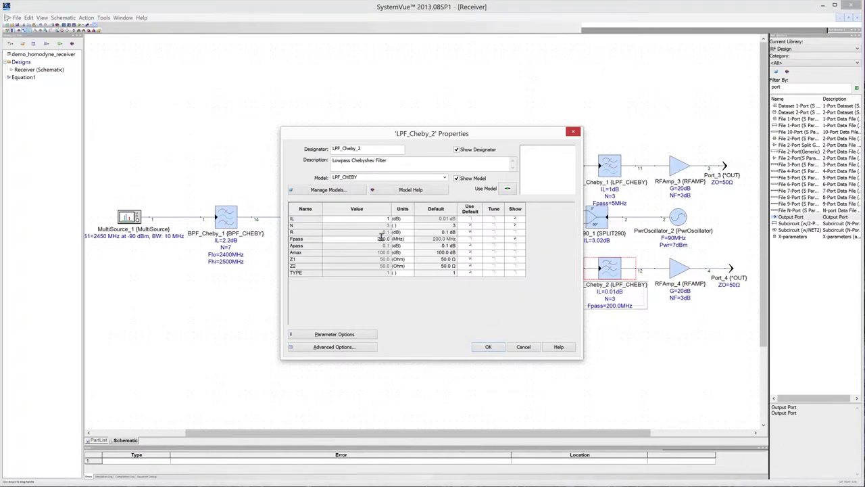
double_click(389, 240)
text(1)
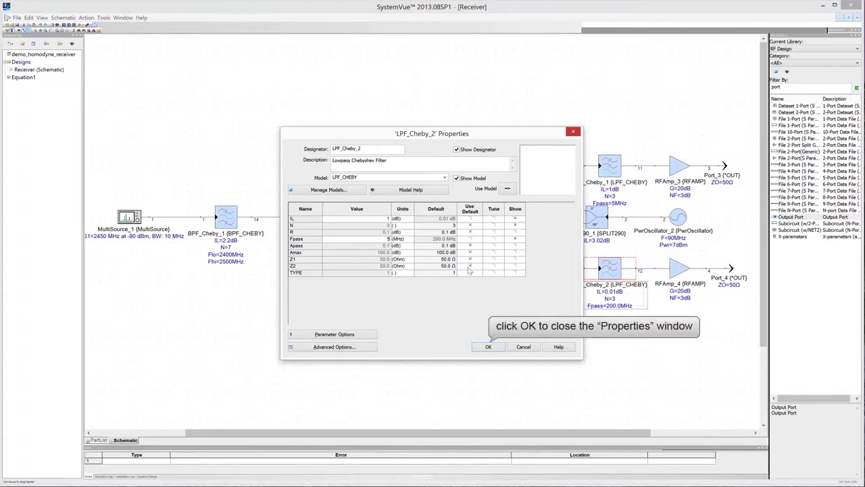
click(488, 347)
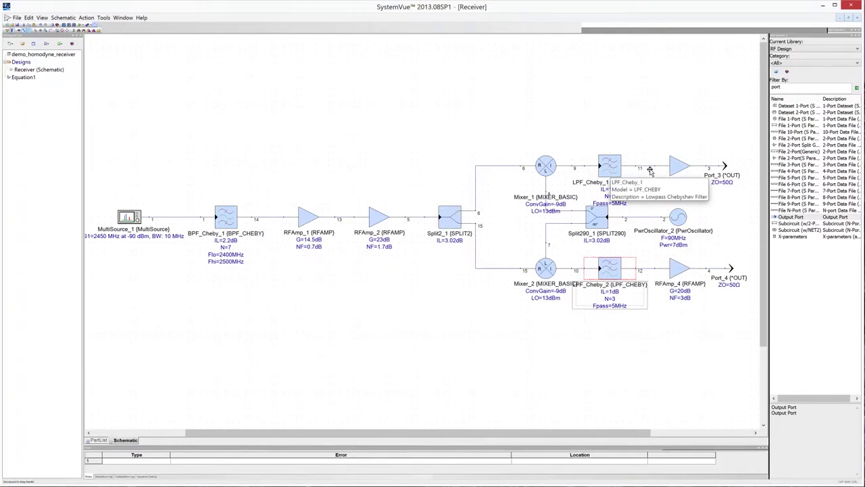
Set the gain of the in-phase channel's output amplifier RFAmp_3 to 25 dB and its noise figure to 2.5 dB
double_click(674, 167)
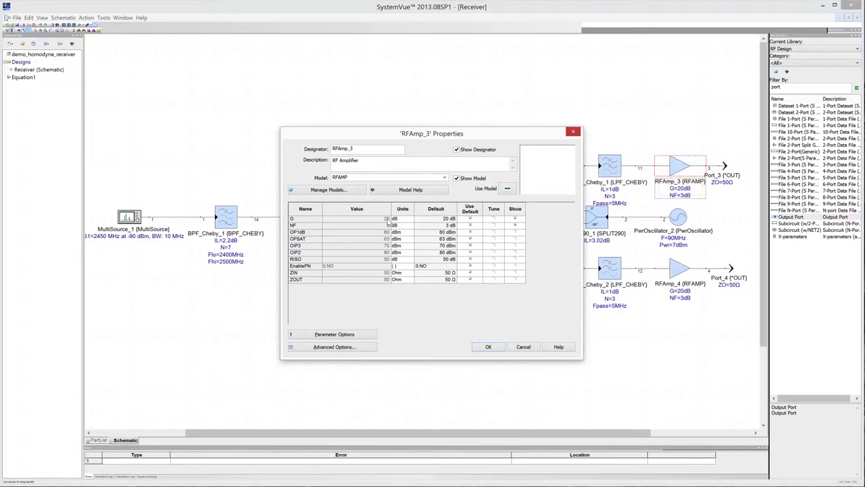
click(387, 219)
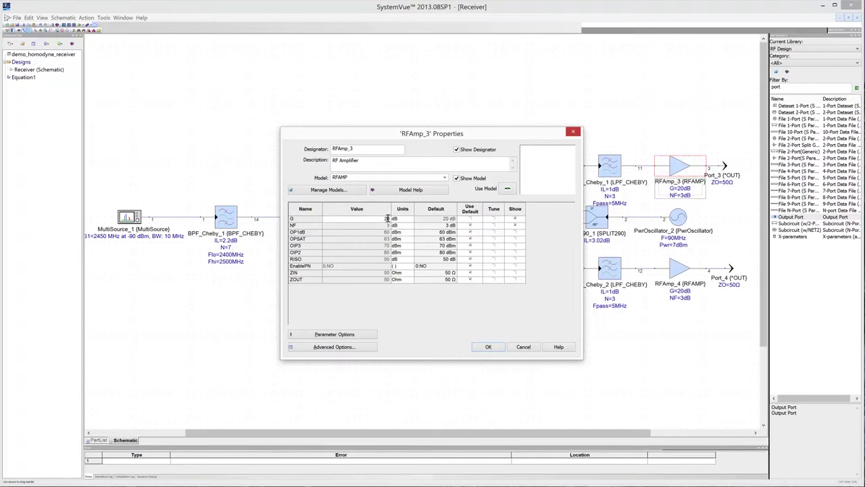
key(BackSpace)
text(5)
click(390, 225)
key(BackSpace)
text(2)
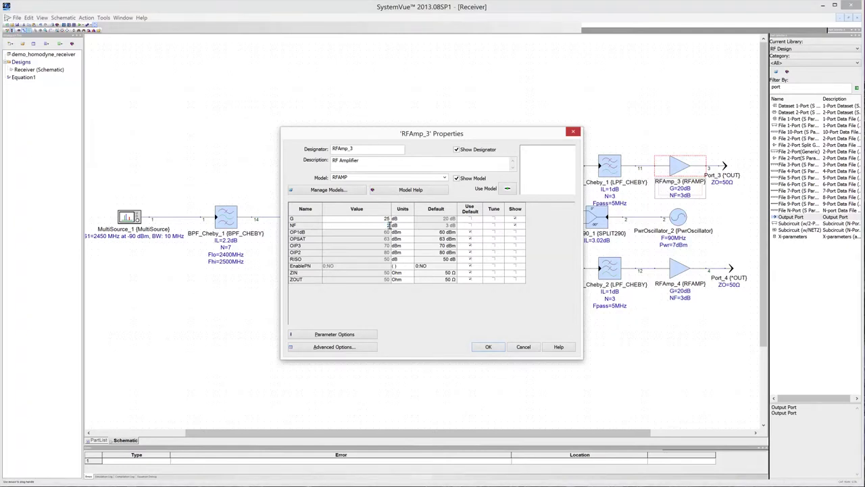
text(.5)
Set RFAmp_3's OP1dB to 16 dBm and OPSAT to 20 dBm, showing both parameters on the schematic
click(386, 232)
text(60)
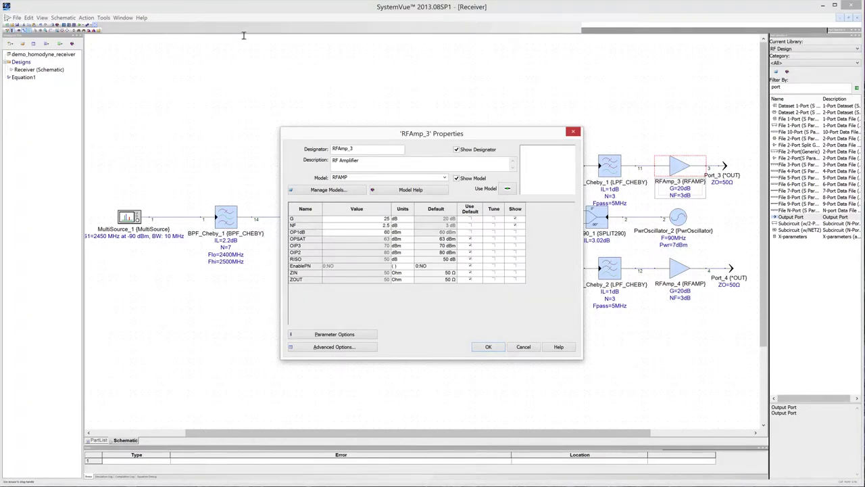
double_click(386, 232)
text(16)
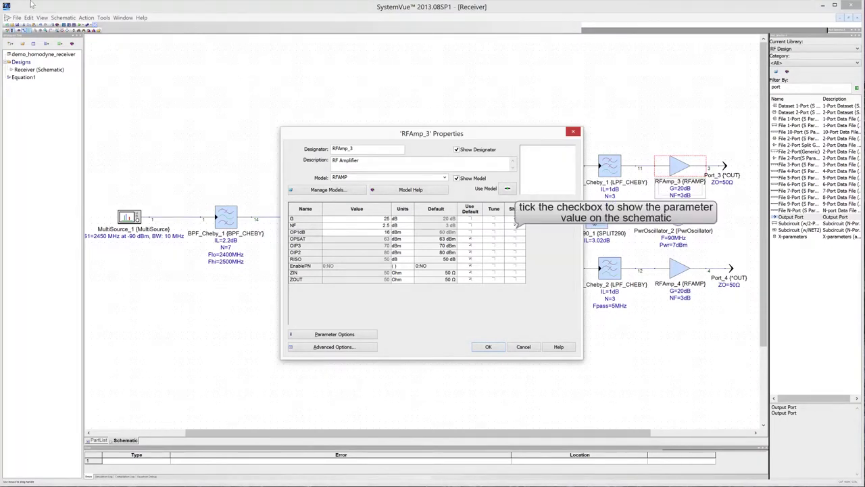
click(515, 234)
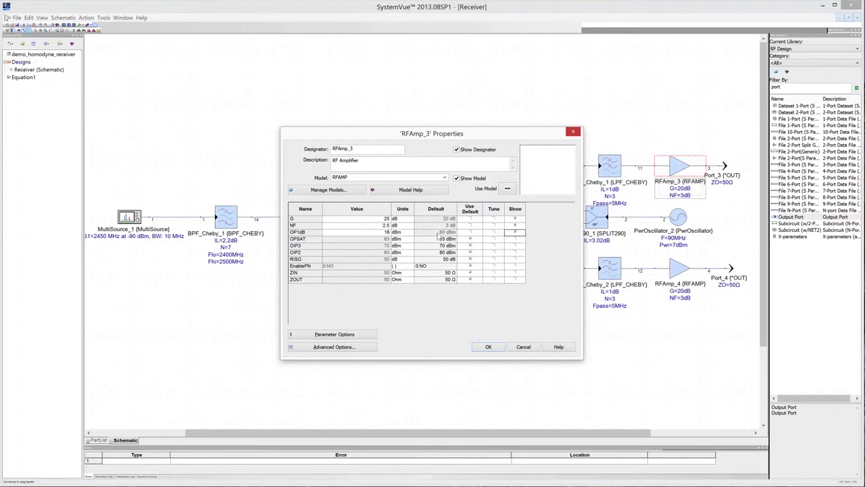
click(386, 239)
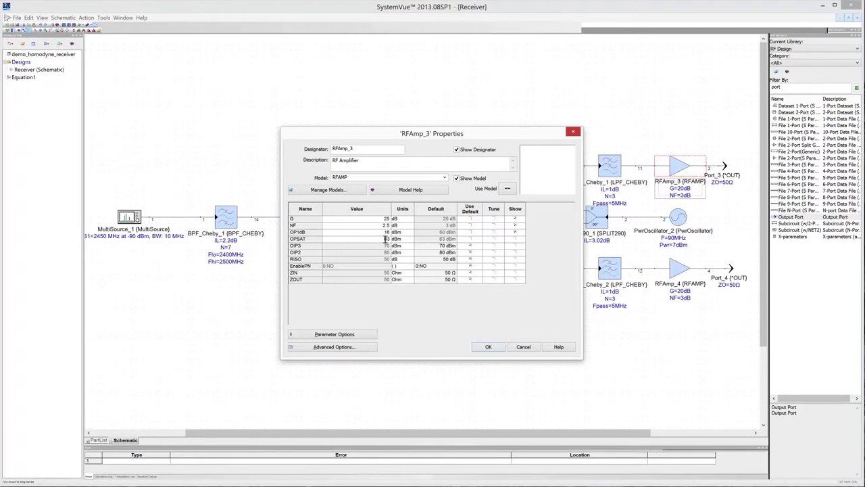
text(20)
click(515, 239)
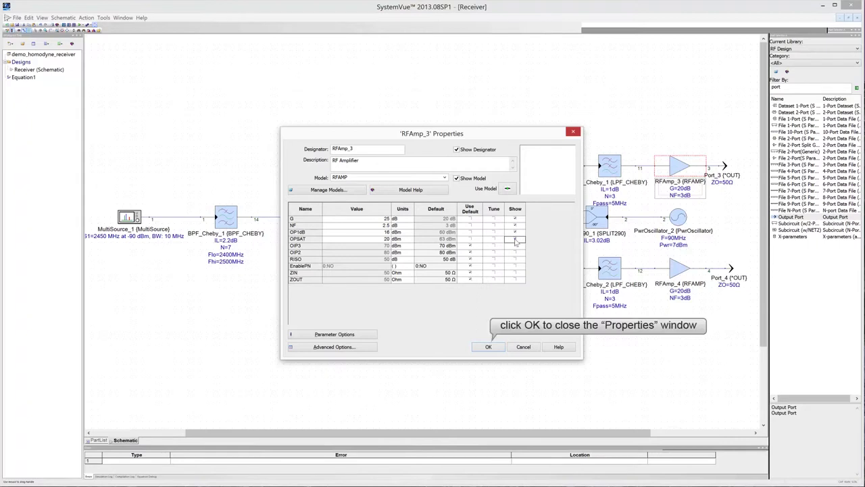
click(488, 348)
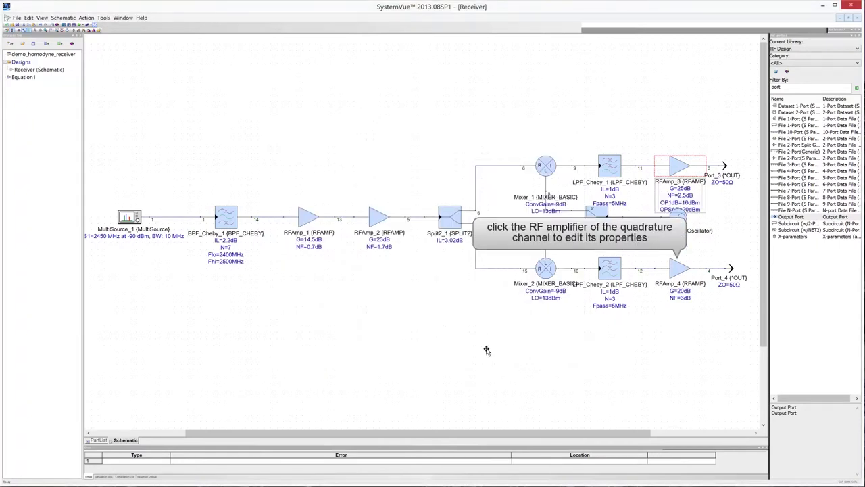
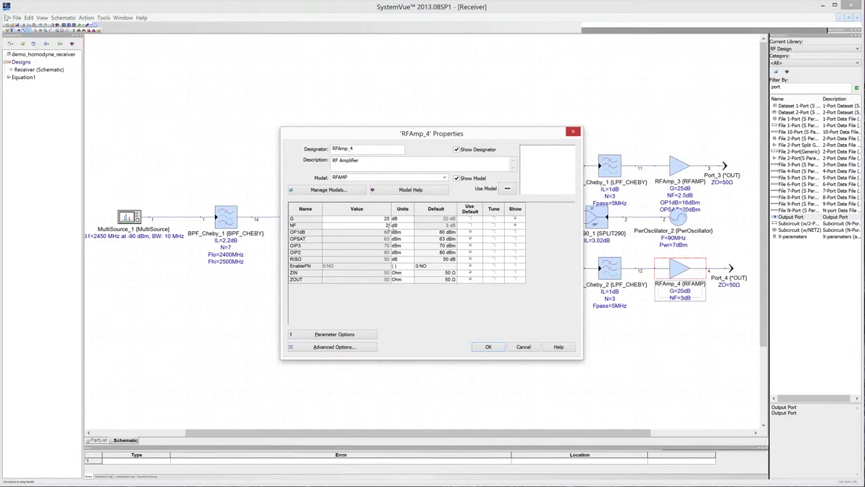
Set RFAmp_4's noise figure to 2.5 dB and its OP1dB to 16 dBm, showing OP1dB on the schematic
text(.5)
click(389, 232)
key(BackSpace)
key(BackSpace)
text(80)
key(BackSpace)
key(BackSpace)
text(16)
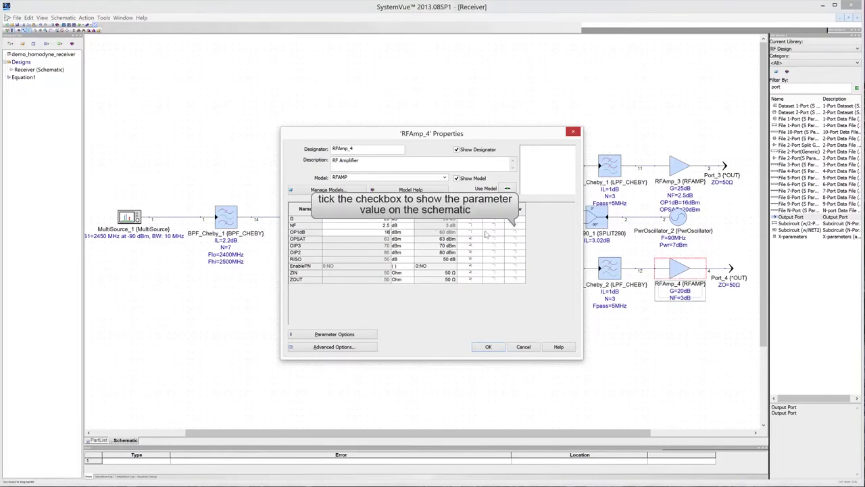
click(515, 232)
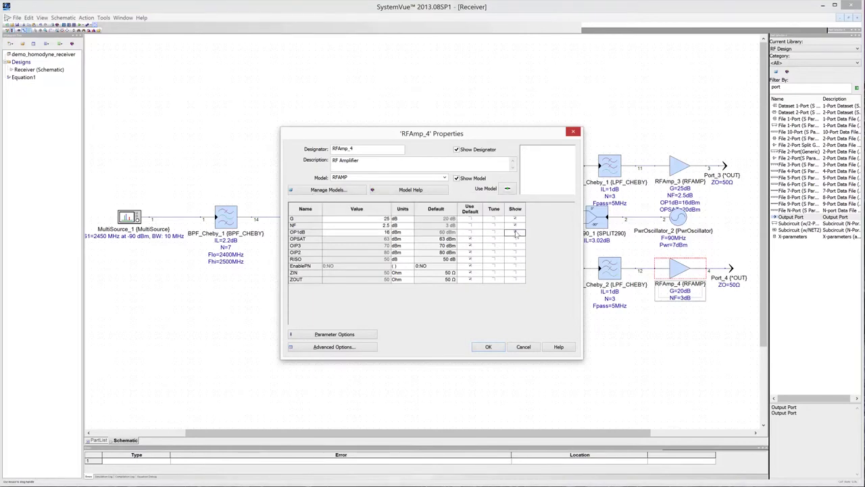
Set RFAmp_4's OPSAT to 20 dBm, show it on the schematic and accept the amplifier's properties
click(387, 239)
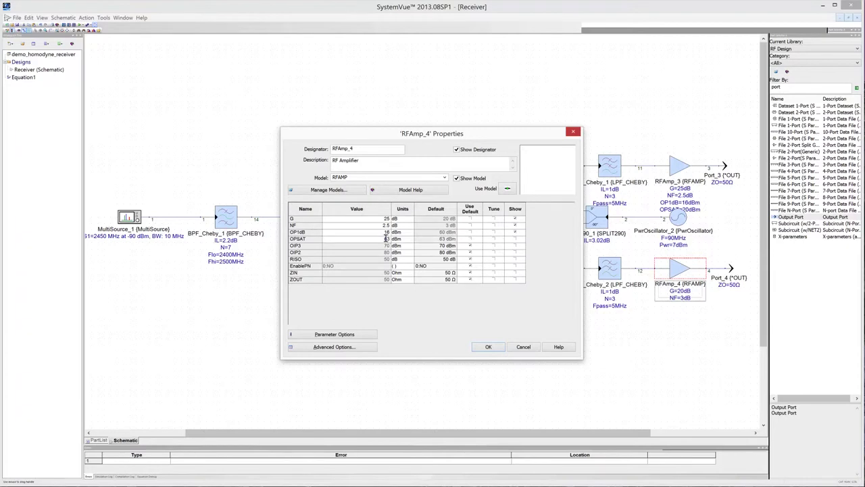
text(20)
click(515, 239)
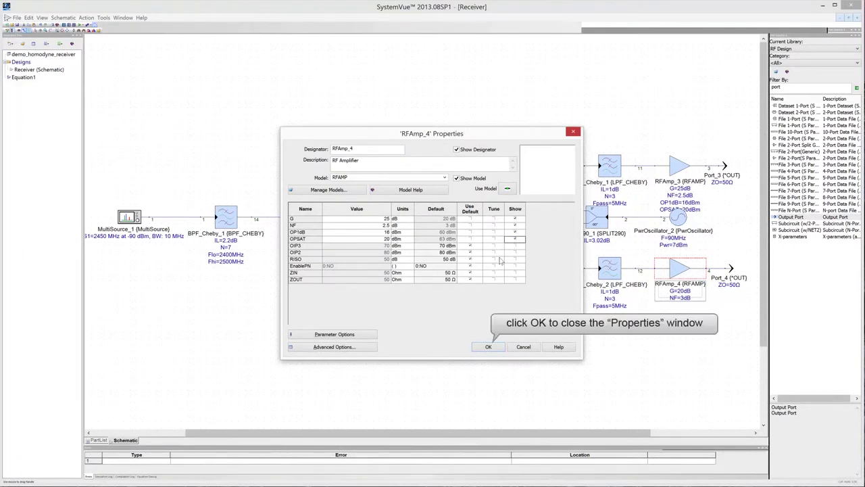
click(489, 348)
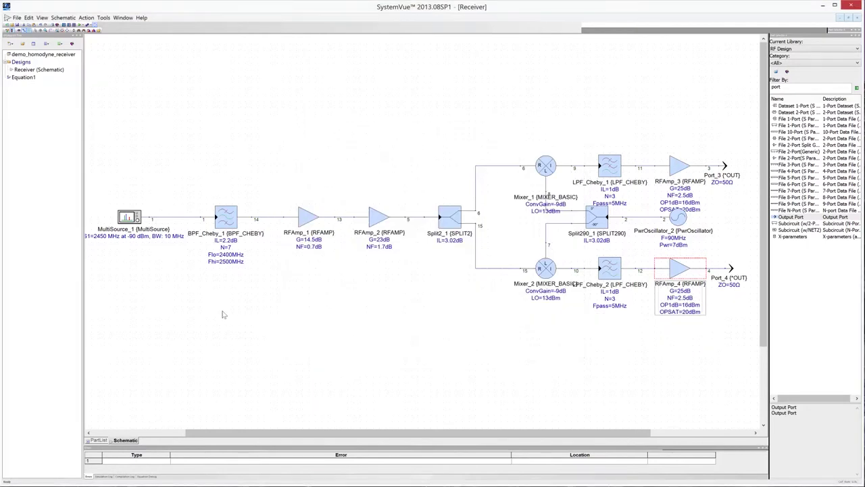
Add an RF system analysis of the Receiver design to the workspace with a measurement channel bandwidth of 10 MHz
right_click(22, 63)
mouse_move(42, 65)
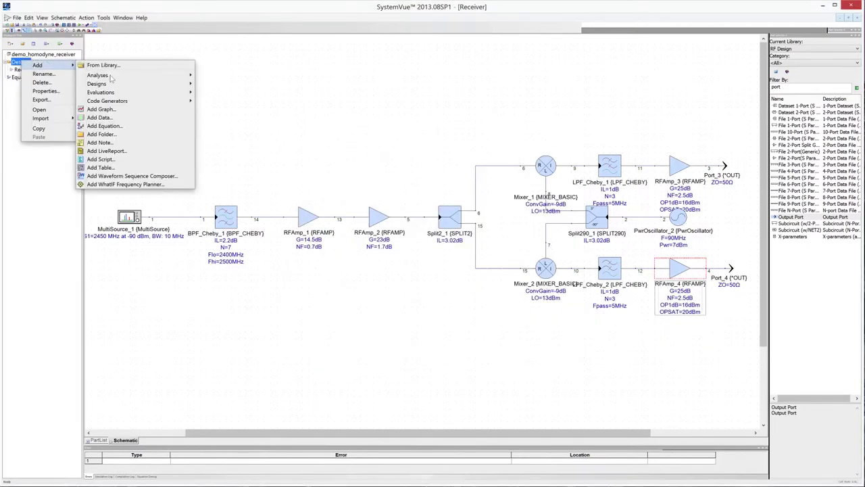
mouse_move(111, 78)
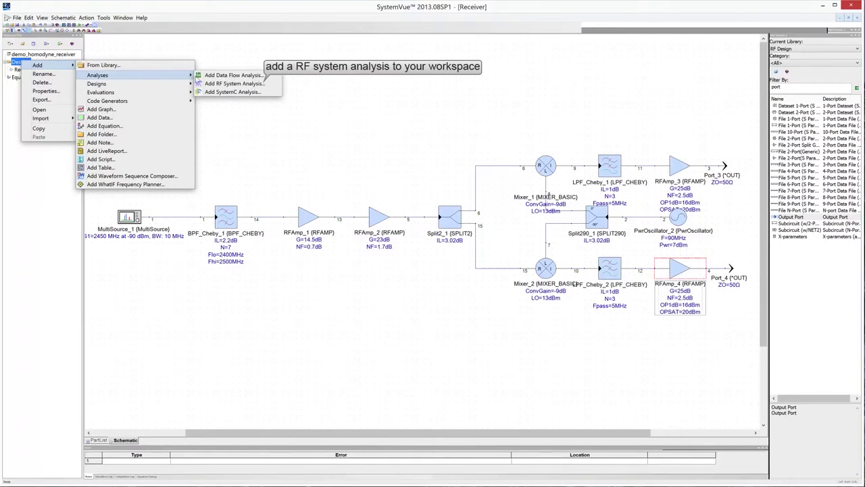
click(237, 83)
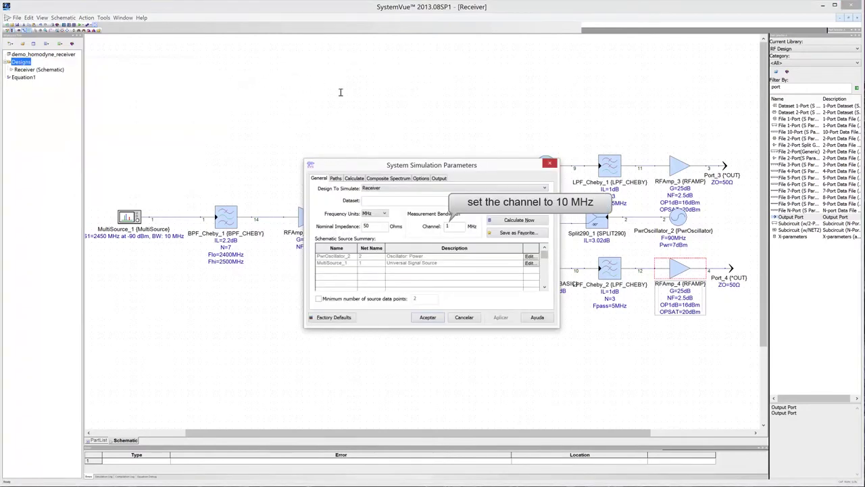
text(0)
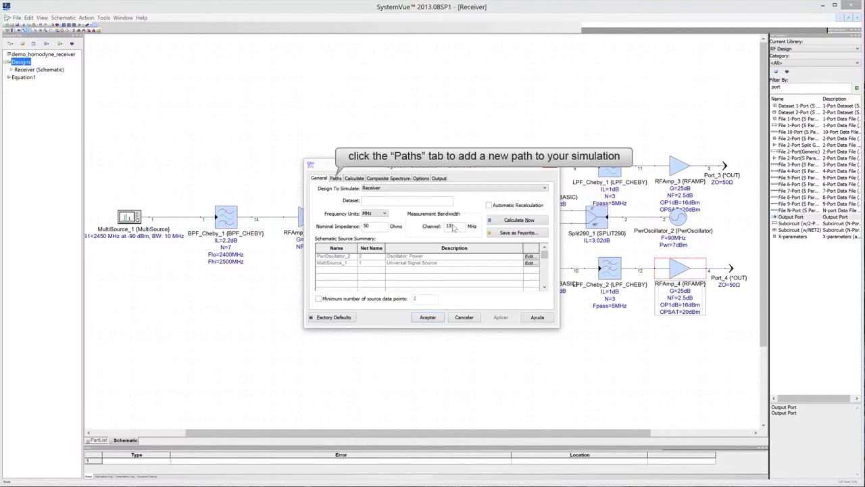
Add a simulation path from MultiSource_1 to Port_3 to the system analysis, with power measurements included
click(336, 179)
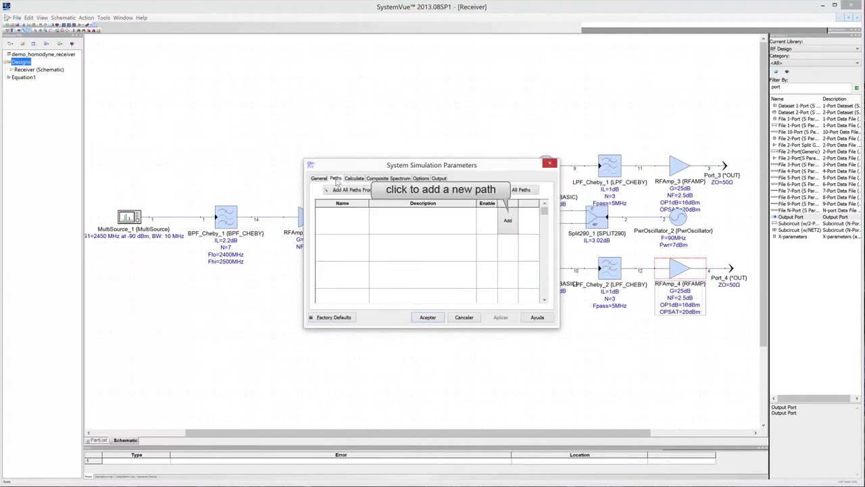
click(507, 219)
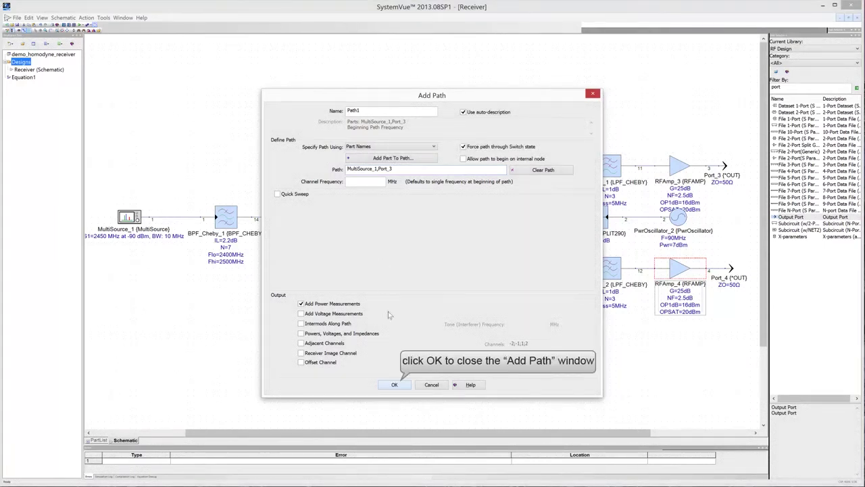
click(394, 385)
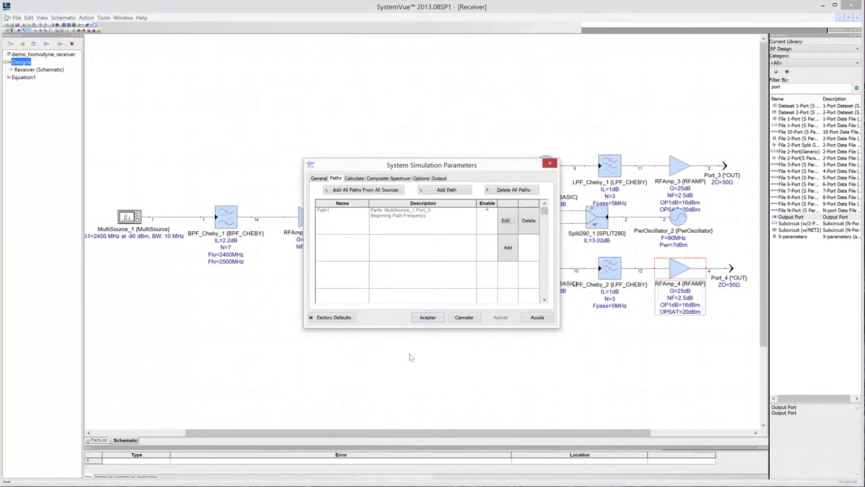
Add a second simulation path from MultiSource_1 to Port_4 and accept the system analysis parameters
click(511, 249)
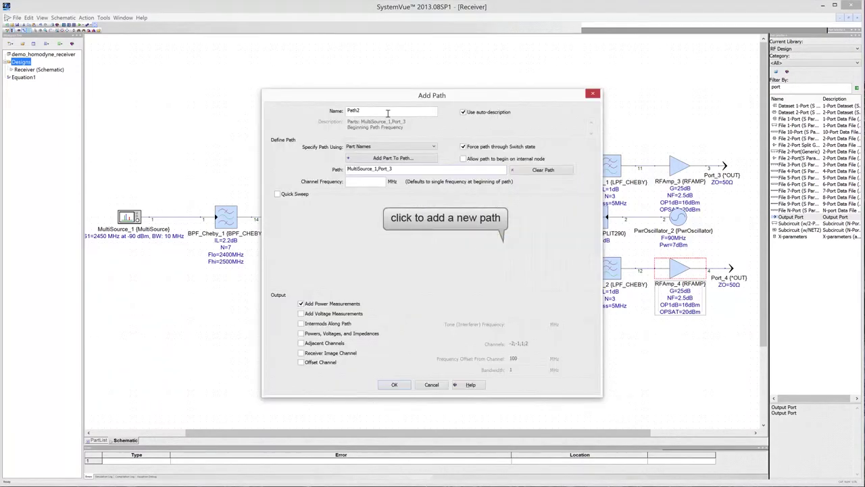
key(Escape)
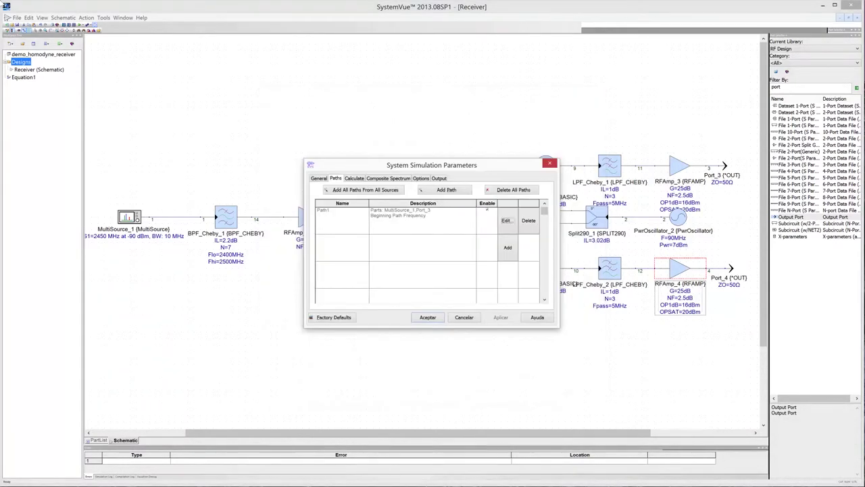
click(507, 248)
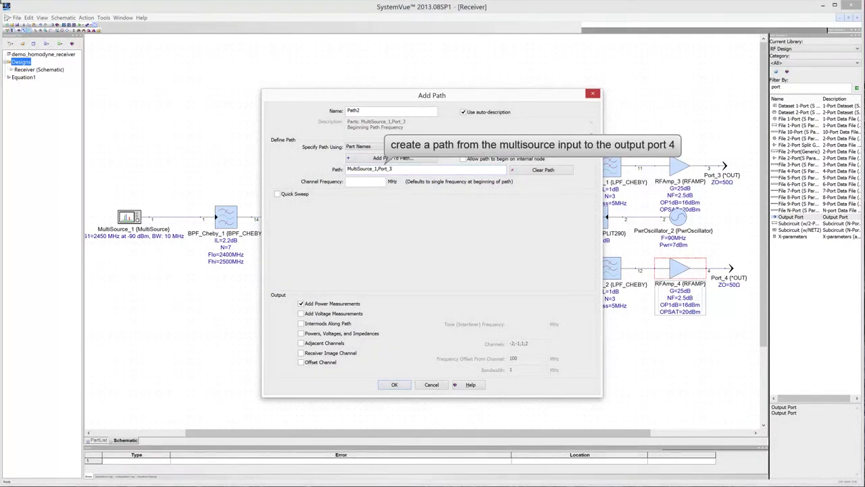
click(411, 170)
key(BackSpace)
text(4)
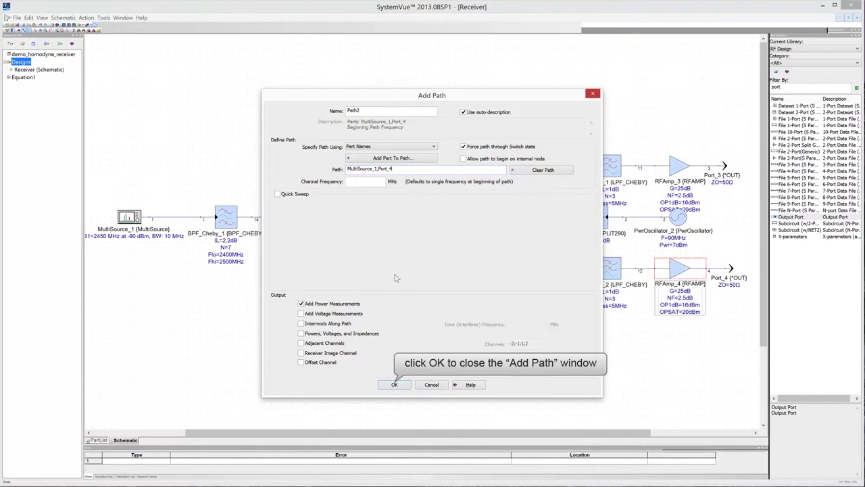
click(395, 385)
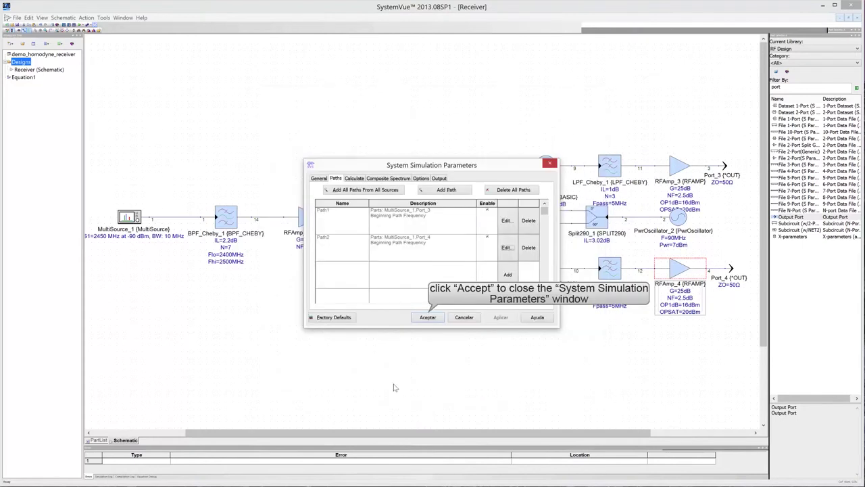
click(427, 317)
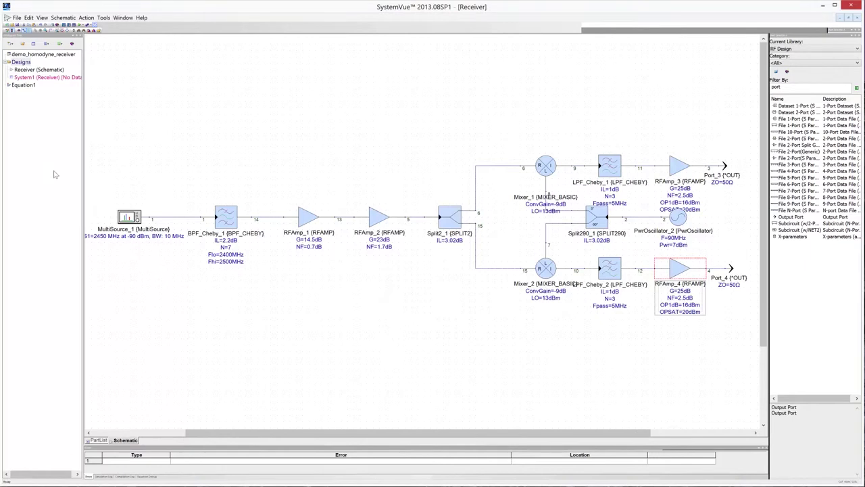
Add a folder named Graphs to the demo_homodyne_receiver workspace
right_click(28, 55)
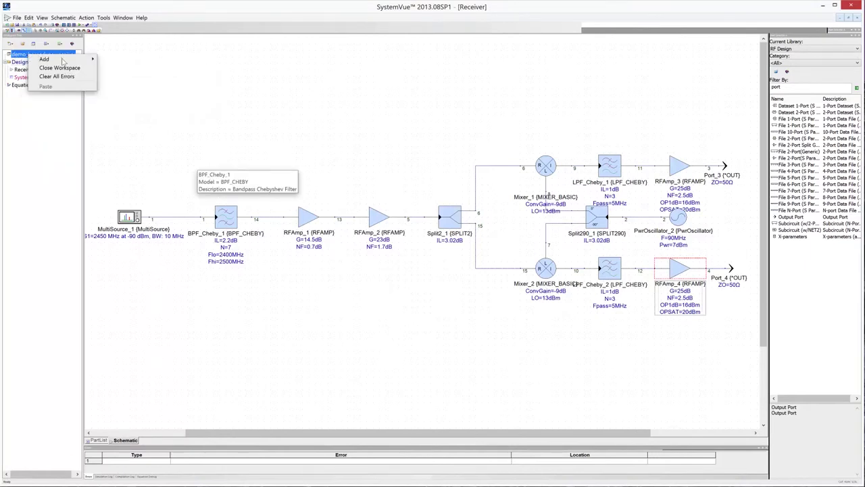
mouse_move(63, 61)
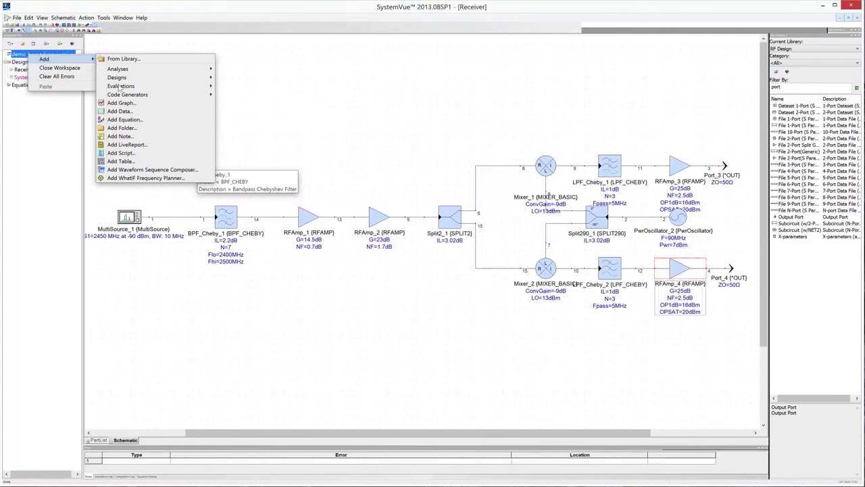
click(123, 127)
text(Graphs)
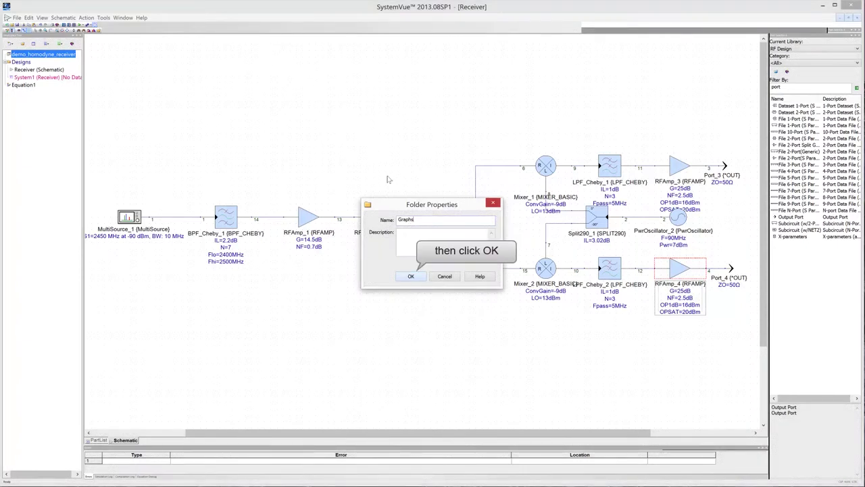
click(408, 277)
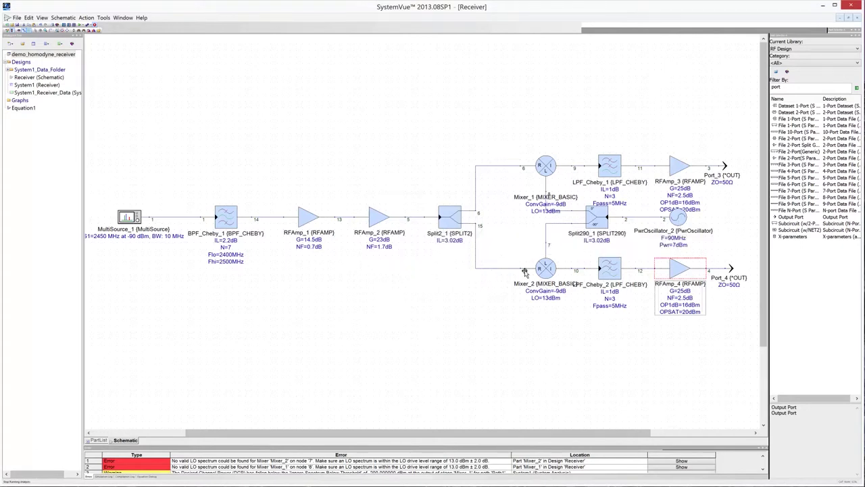
Set PwrOscillator_2's frequency to 2450 MHz and its power to 16 dBm, and rerun all the analyses
double_click(678, 217)
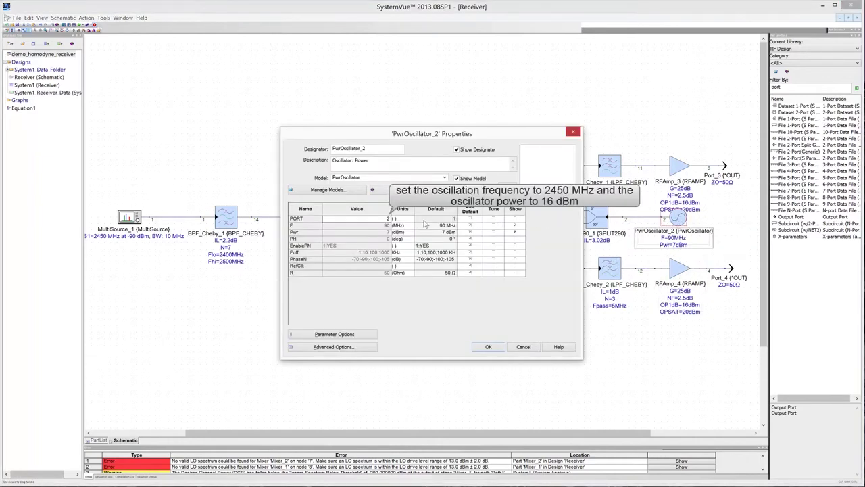
click(384, 226)
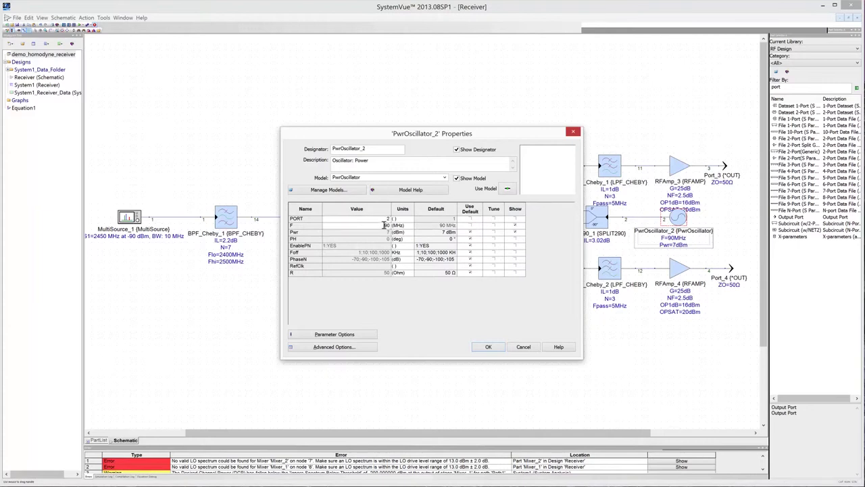
text(2450)
click(387, 231)
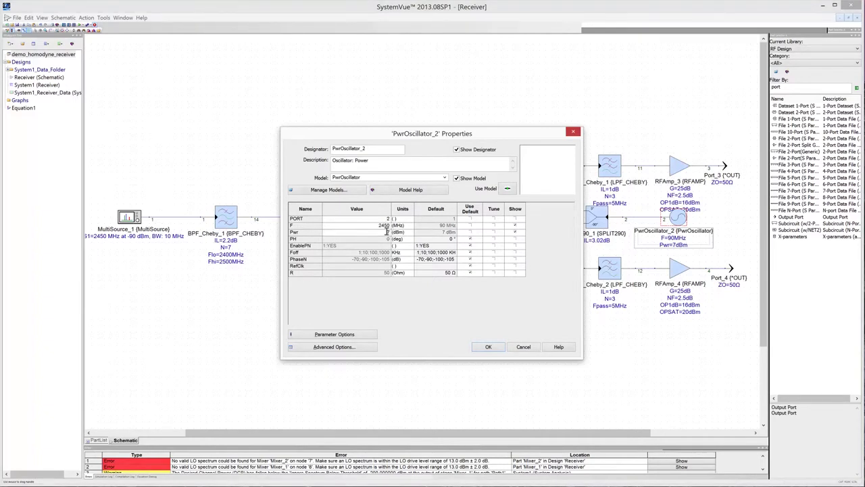
text(16)
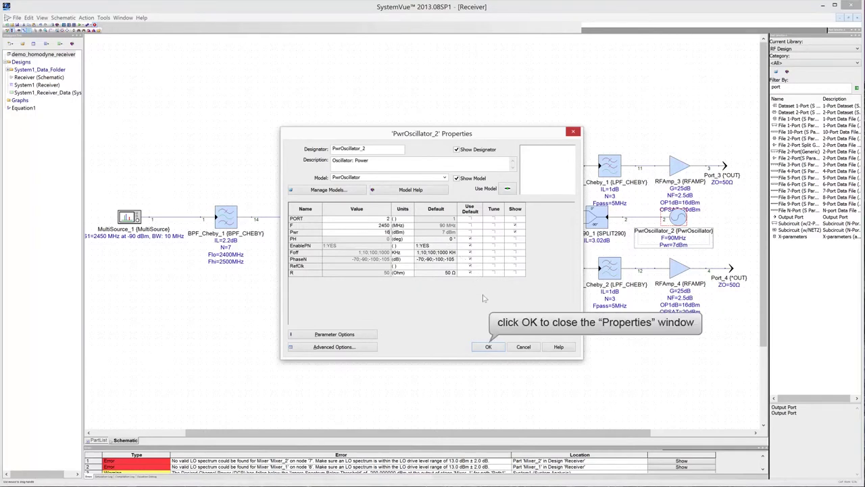
click(489, 346)
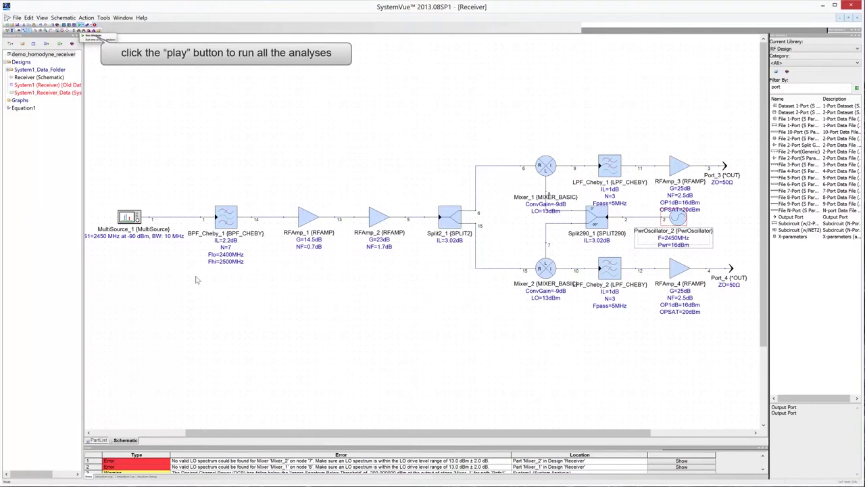
click(79, 25)
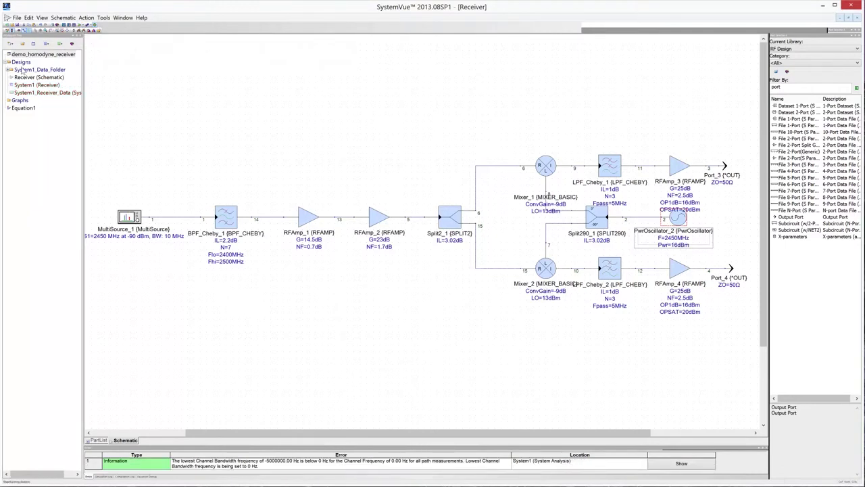
Add a spectrum graph of P3 from System1_Receiver_Data to the Graphs folder
right_click(19, 100)
mouse_move(65, 106)
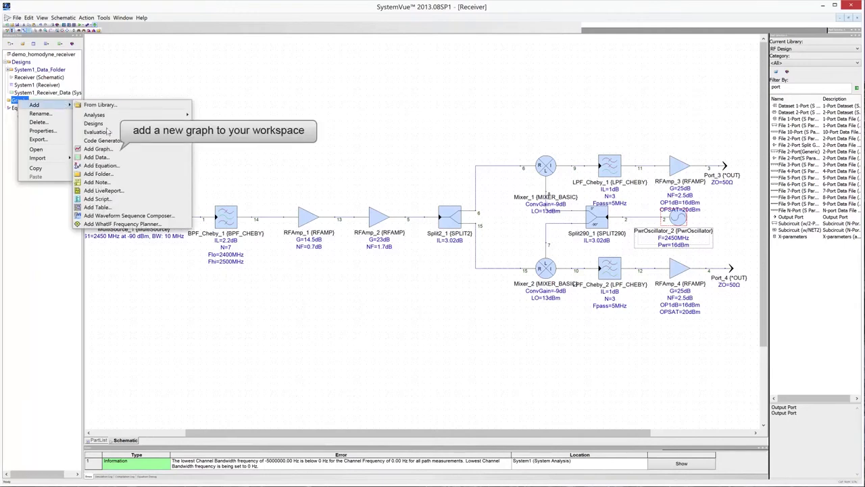
click(111, 148)
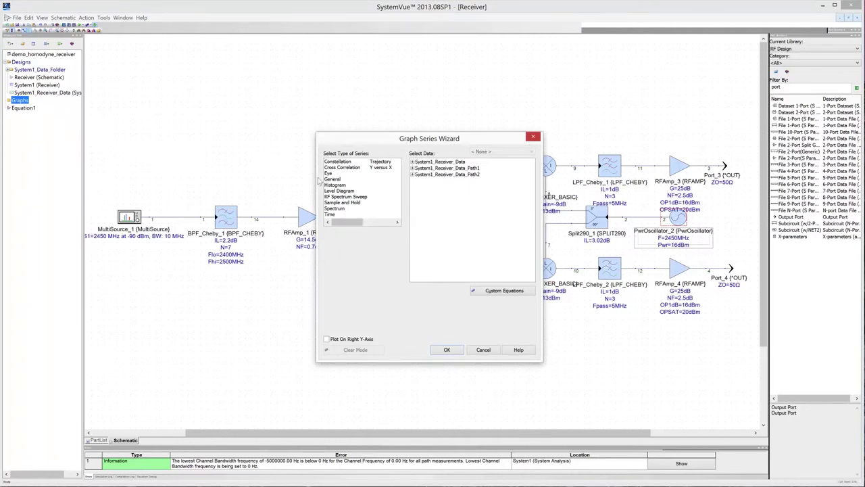
double_click(339, 209)
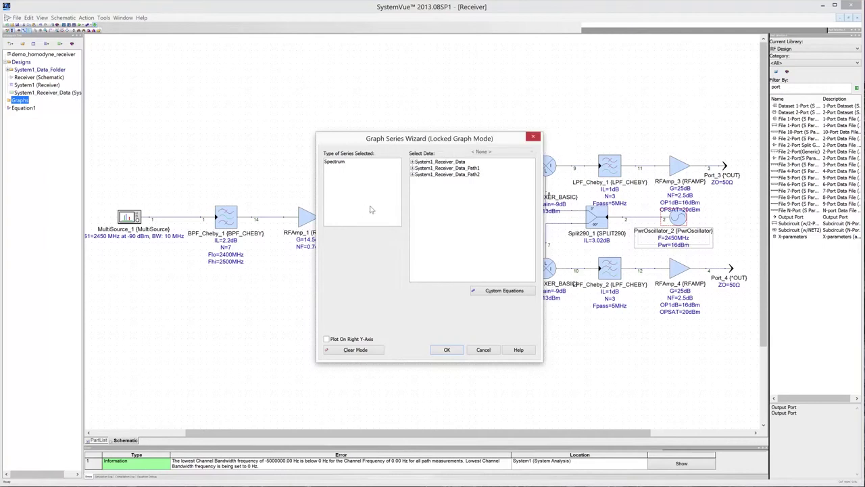
click(411, 163)
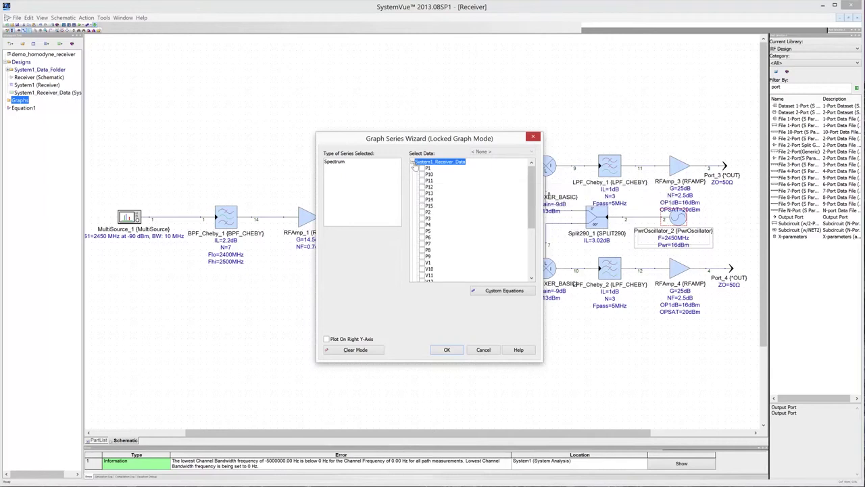
click(422, 218)
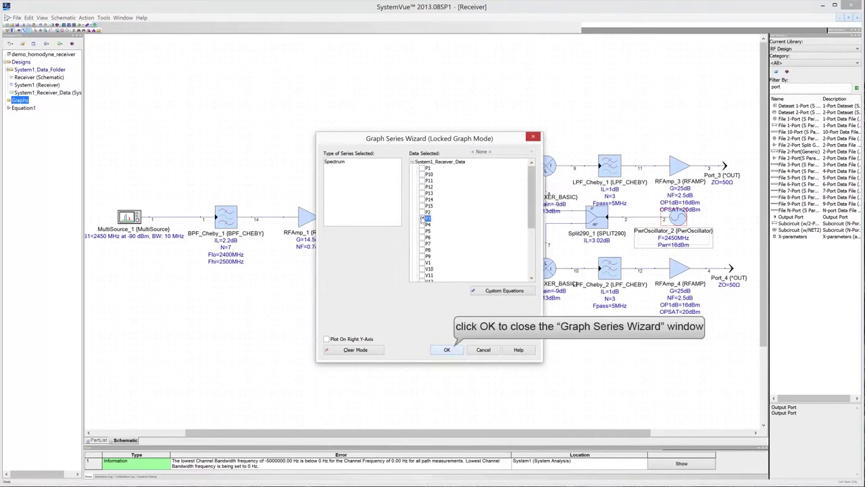
click(447, 349)
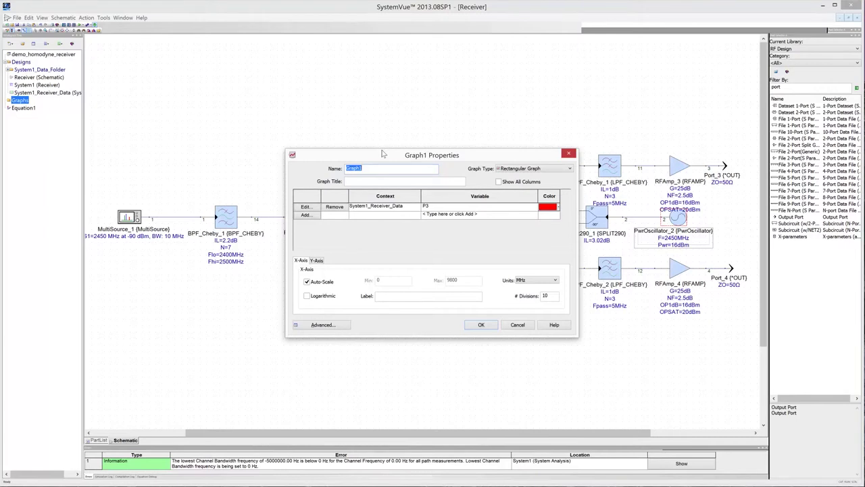
Set both the name and the title of the new graph to Output Power Spectrum
text(Output Power Spectrum)
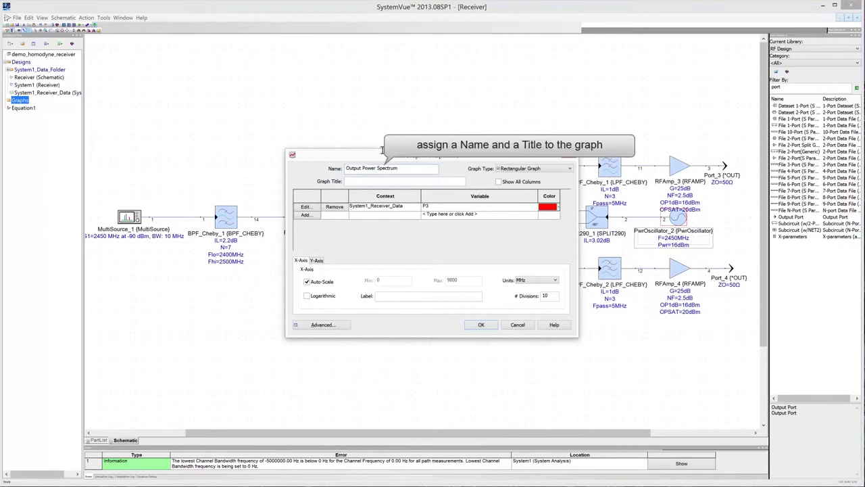
click(382, 181)
text(Output Power Spectrum)
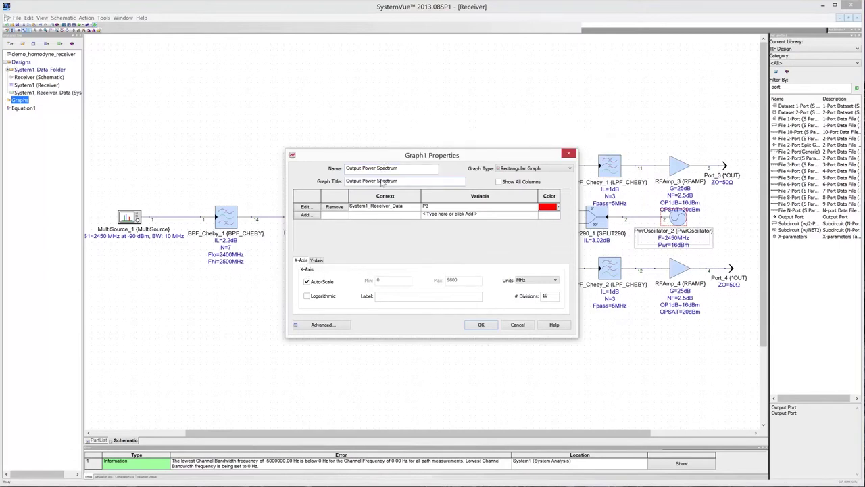
Turn off the graph's X-axis auto-scale with a maximum of 10 MHz, and mark the upper traces' values at about 4 MHz
click(307, 282)
drag(468, 281, 439, 285)
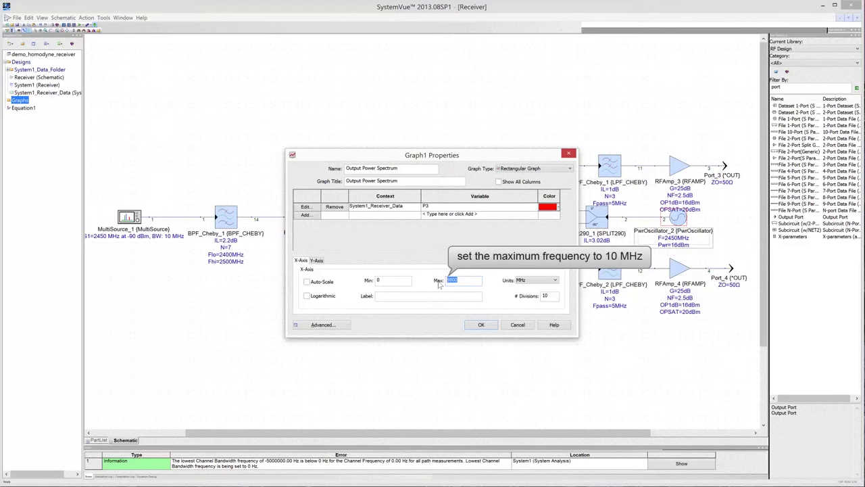
text(10)
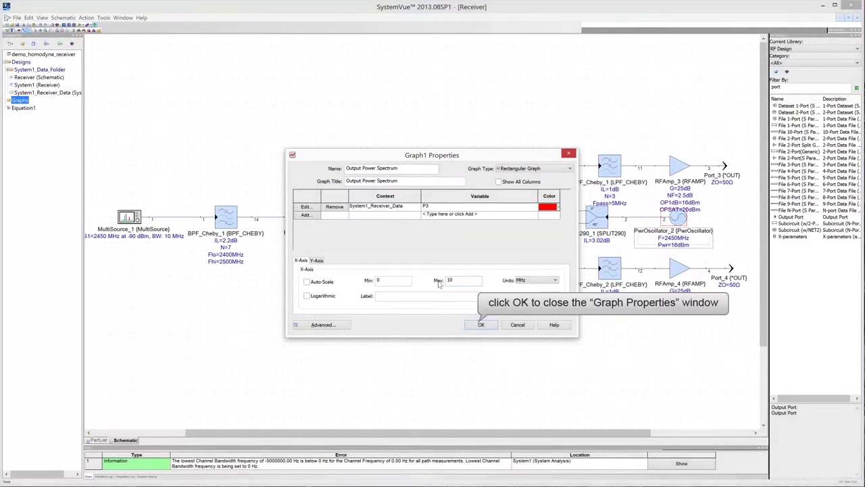
click(481, 325)
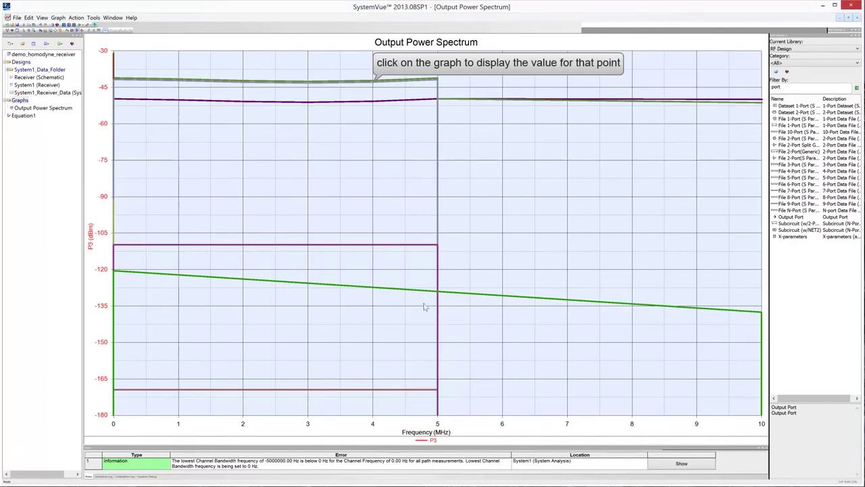
click(369, 80)
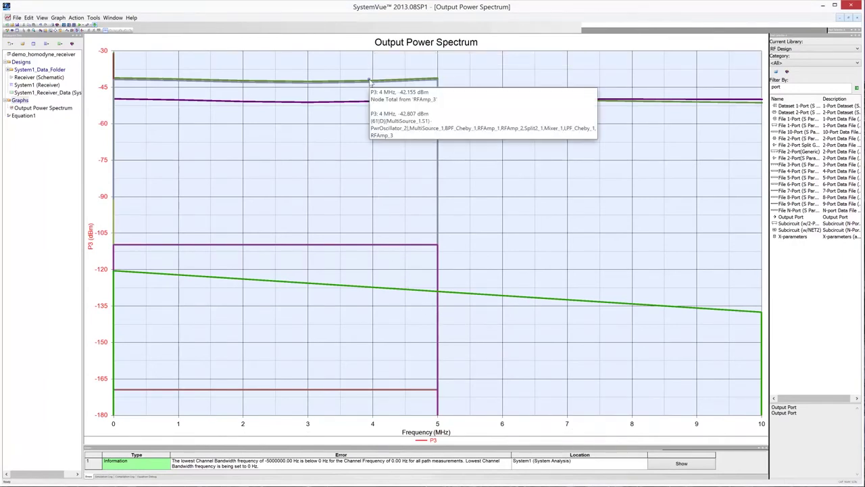
click(370, 80)
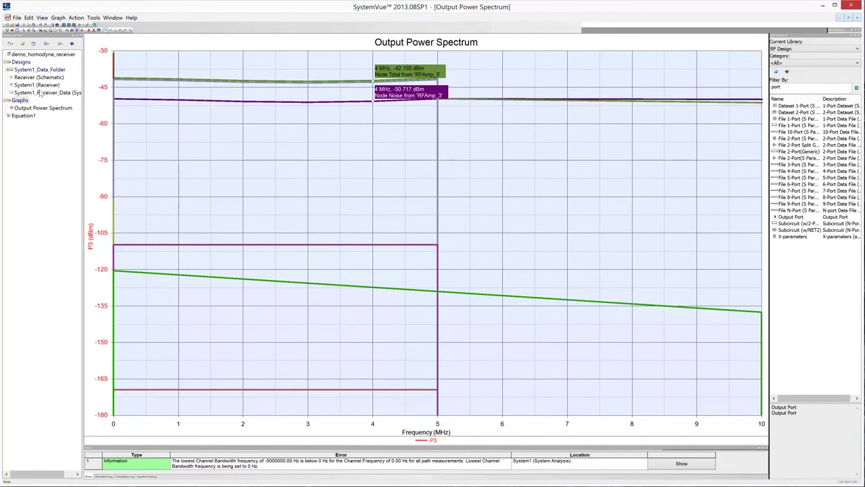
Add a level diagram graph of CGAIN from System1_Receiver_Data_Path1 to the Graphs folder
right_click(19, 100)
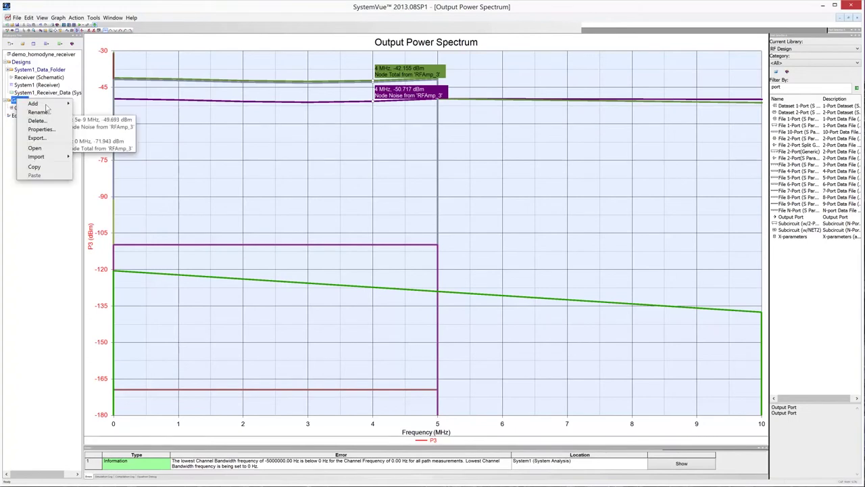
mouse_move(46, 107)
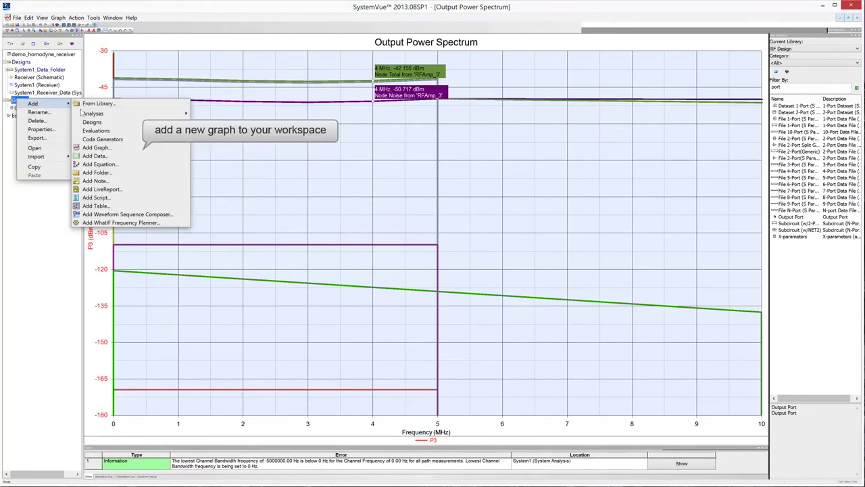
click(106, 148)
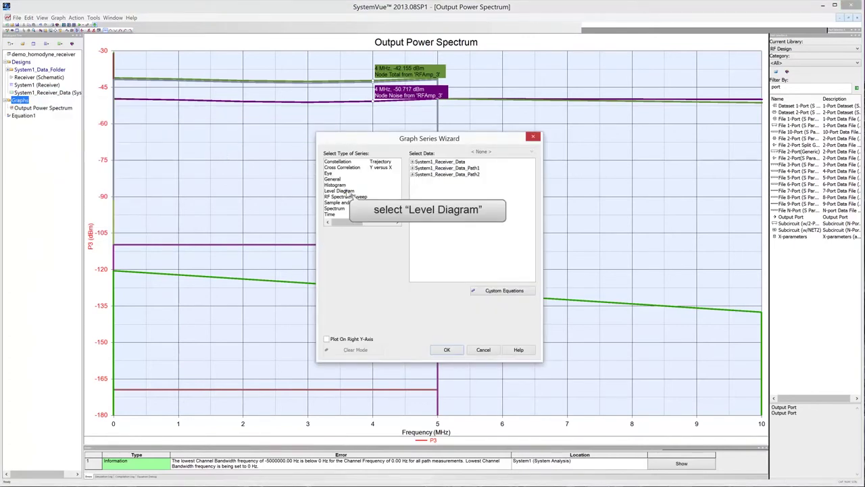
click(346, 191)
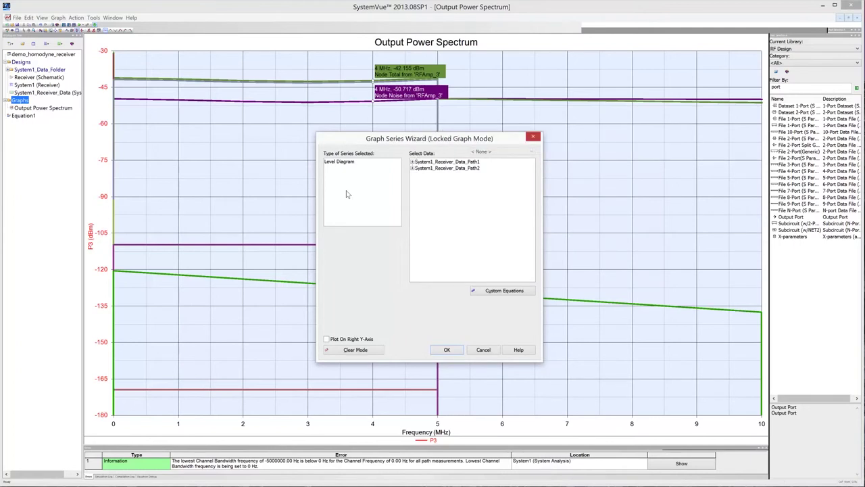
click(412, 162)
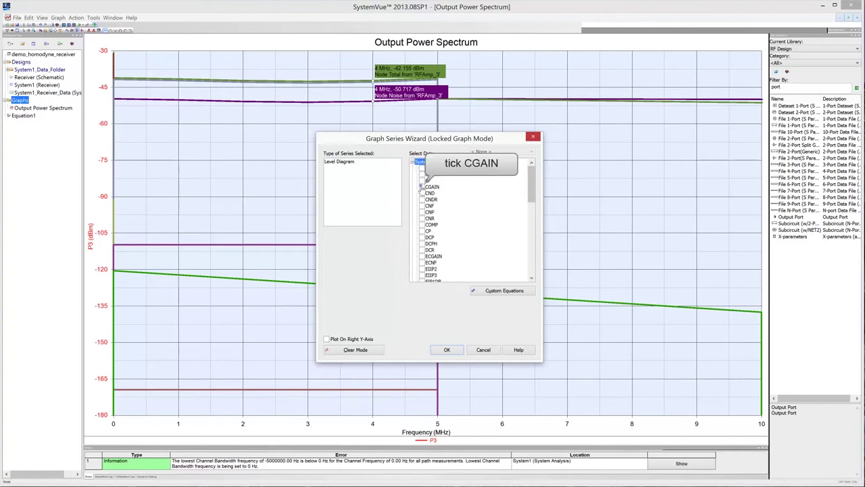
click(422, 187)
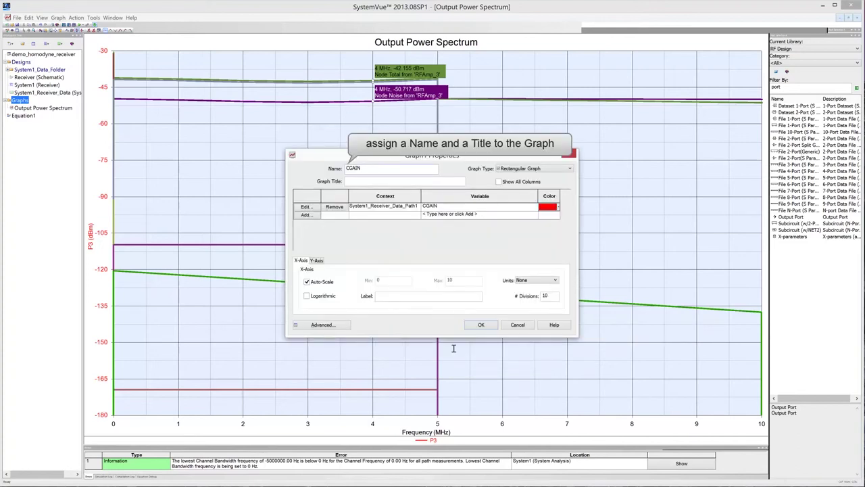
Name the new graph CGAIN and title it Cascaded Gain
click(391, 181)
text(Cascaded Gain)
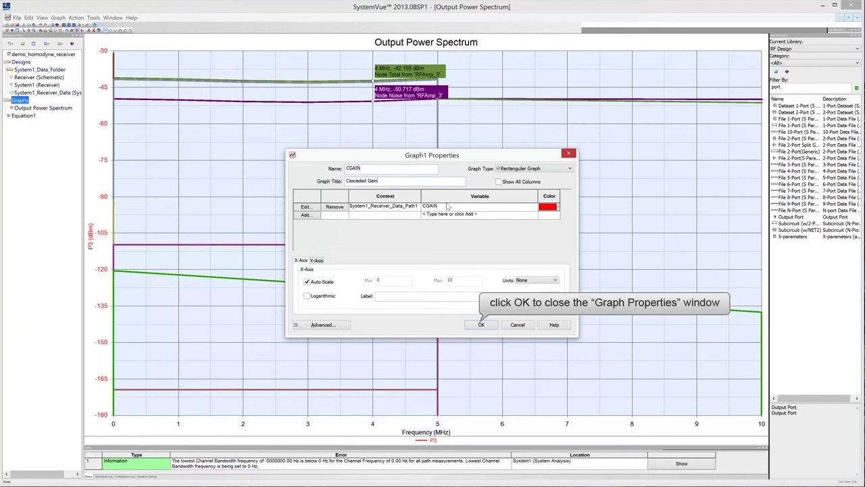
click(481, 325)
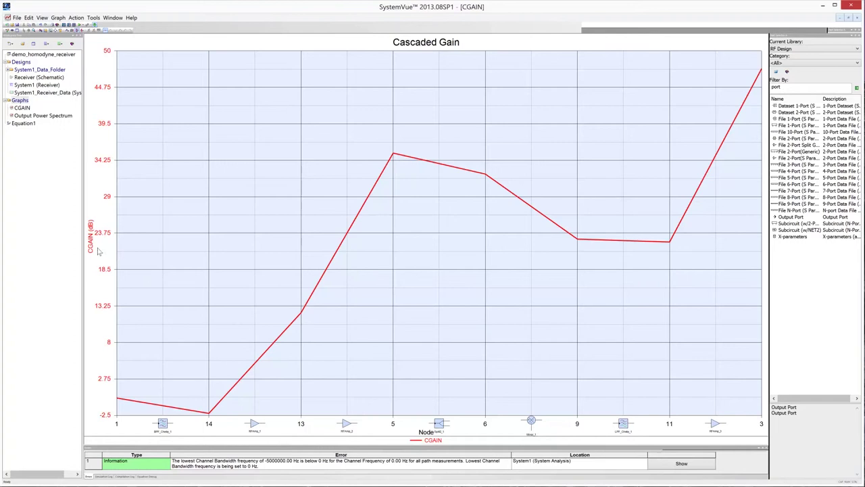
Add a level diagram graph of CNDR from System1_Receiver_Data_Path1 to the Graphs folder
right_click(20, 100)
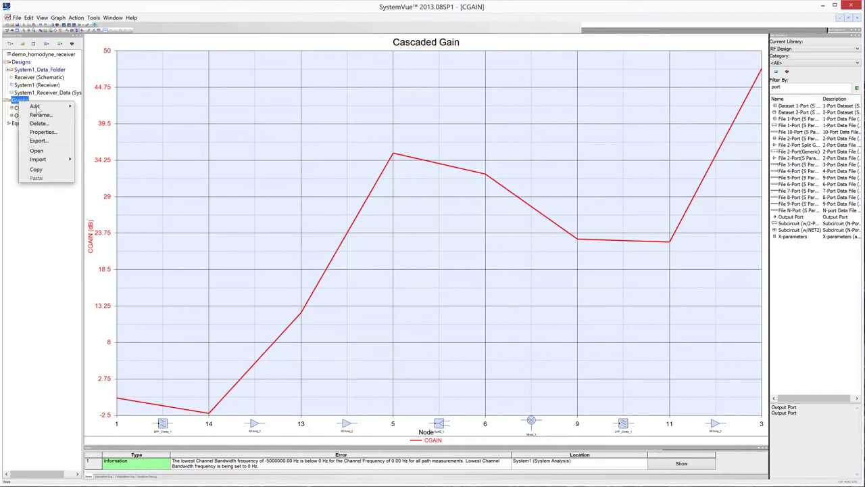
mouse_move(37, 108)
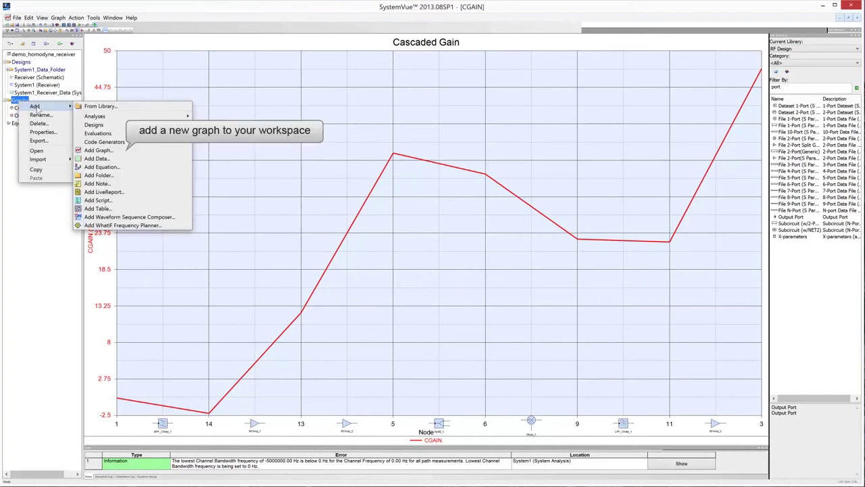
click(96, 150)
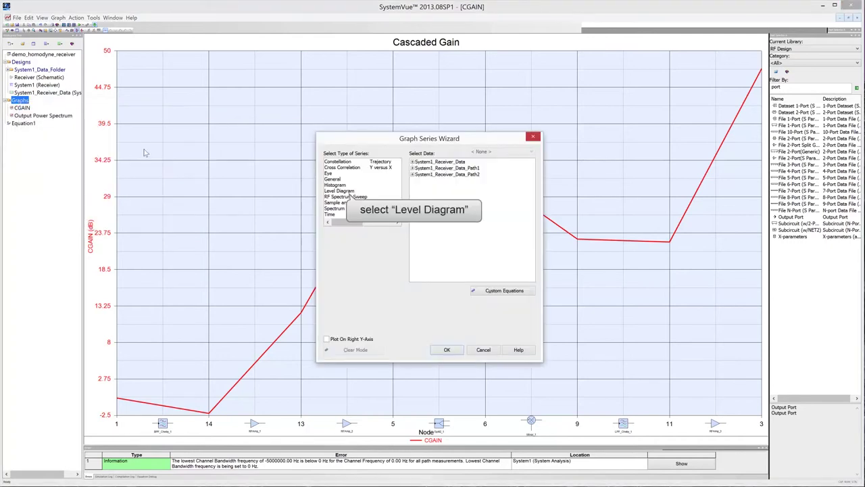
double_click(346, 191)
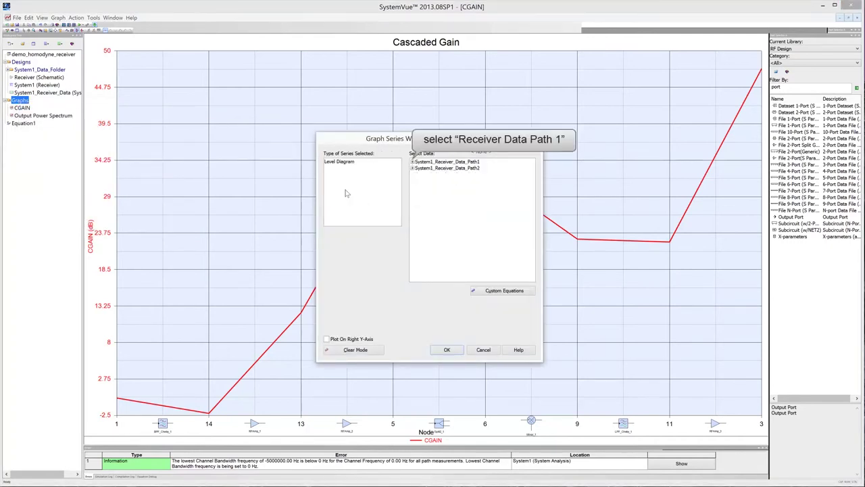
click(412, 163)
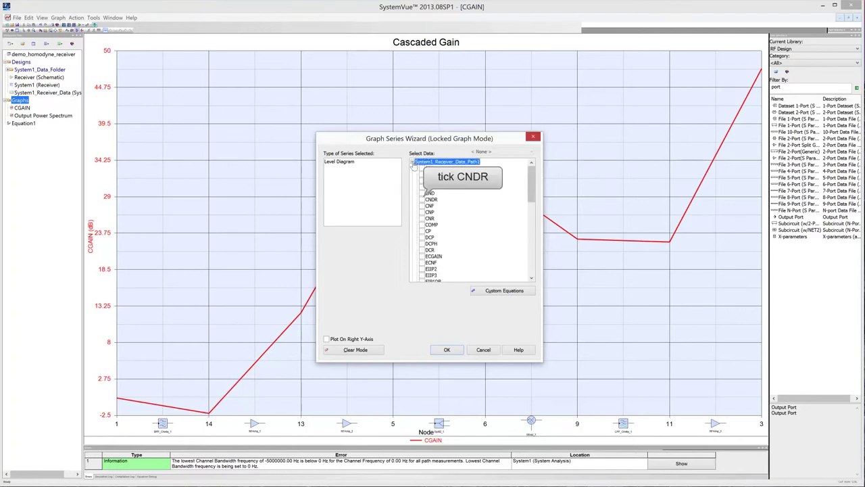
click(423, 200)
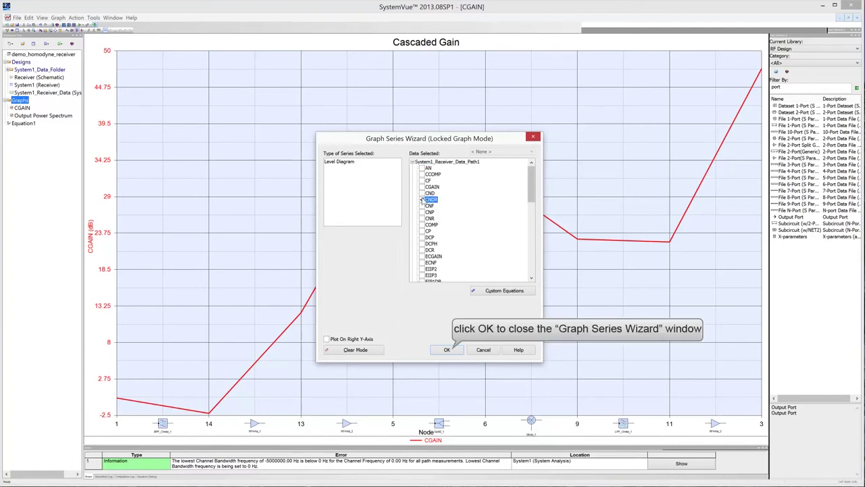
click(447, 350)
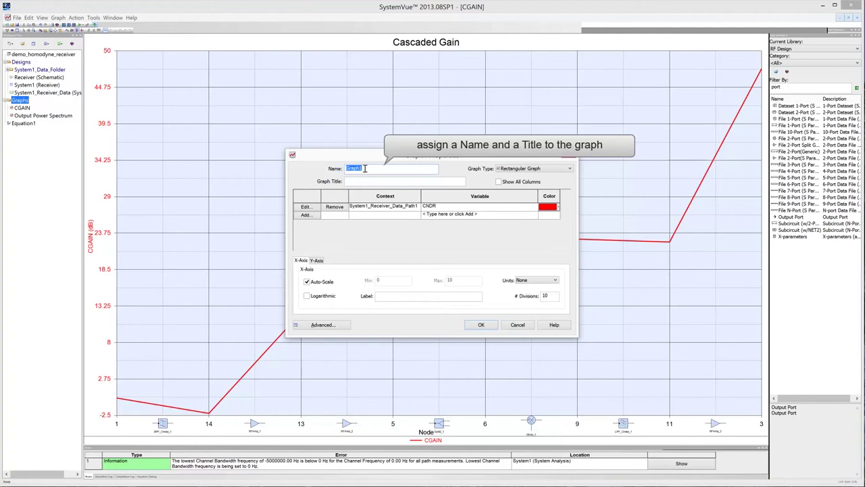
Name the new graph CNDR and title it Carrier to Noise and Distortion Ratio
text(CNDR)
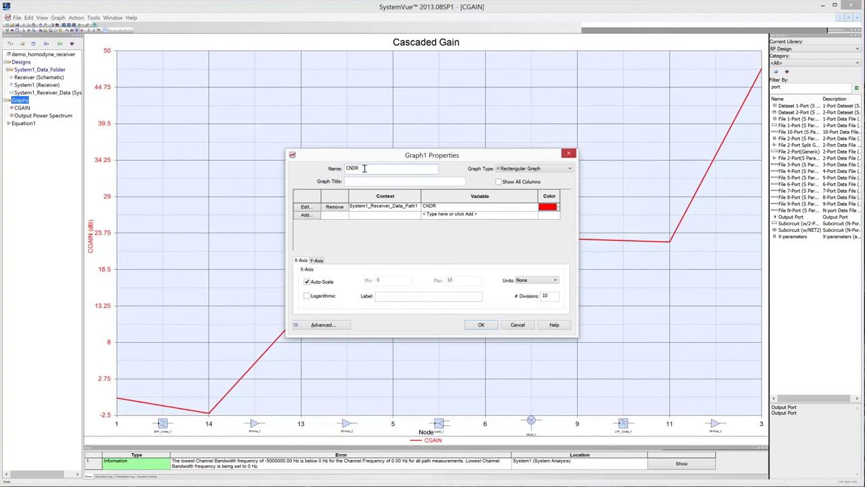
click(358, 180)
text(Carrier to Noise and Distortion Ratio)
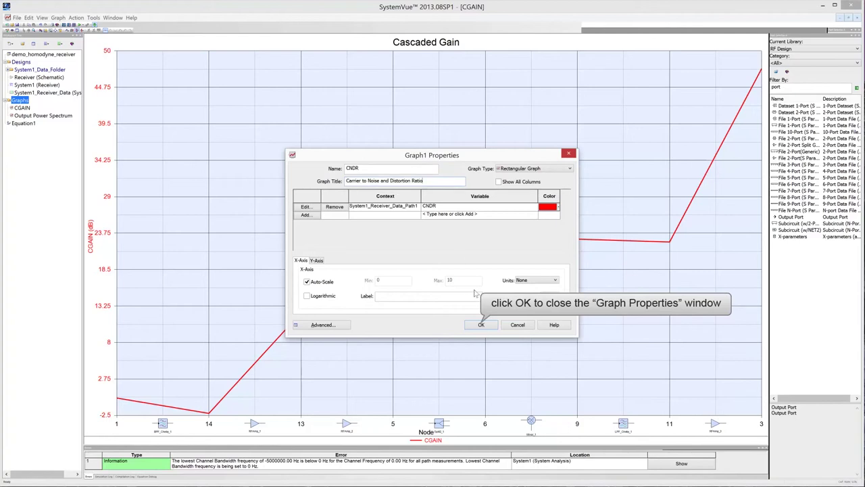
click(479, 325)
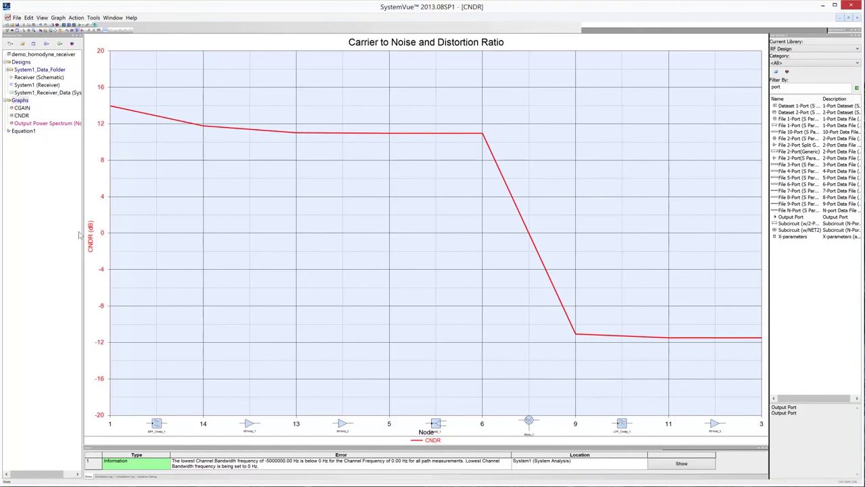
Add a level diagram graph of CNF from System1_Receiver_Data_Path1 to the Graphs folder
right_click(20, 100)
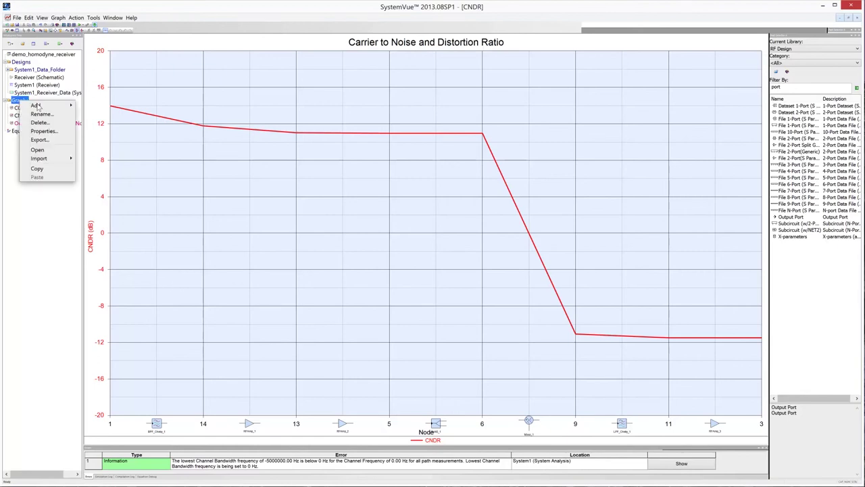
mouse_move(37, 107)
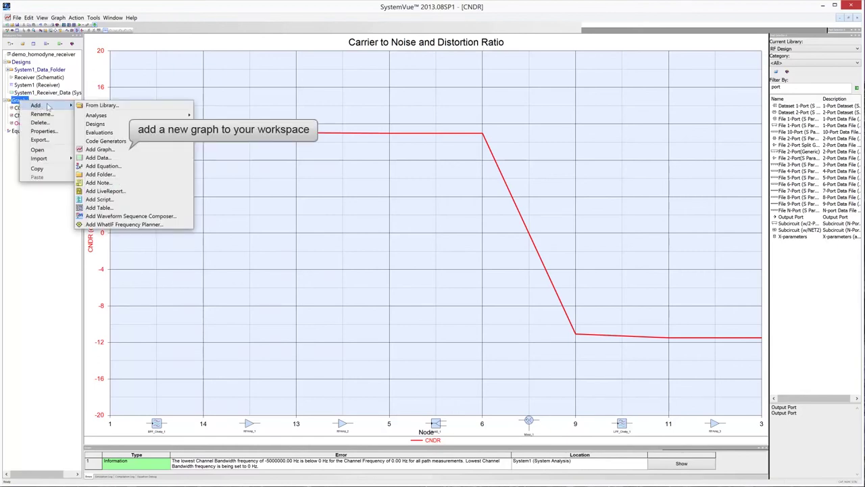
click(95, 149)
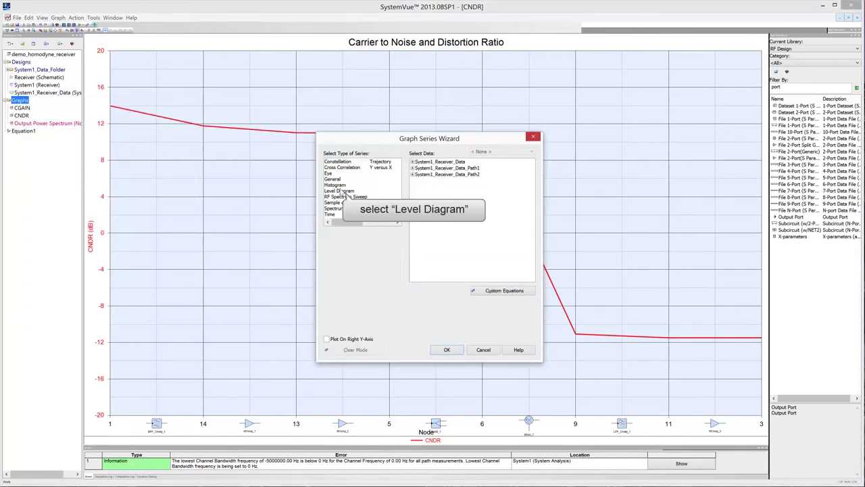
click(342, 191)
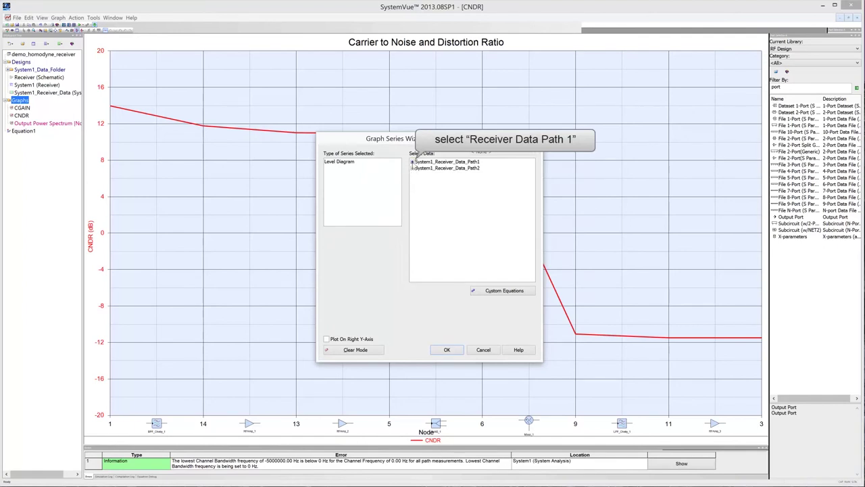
click(412, 163)
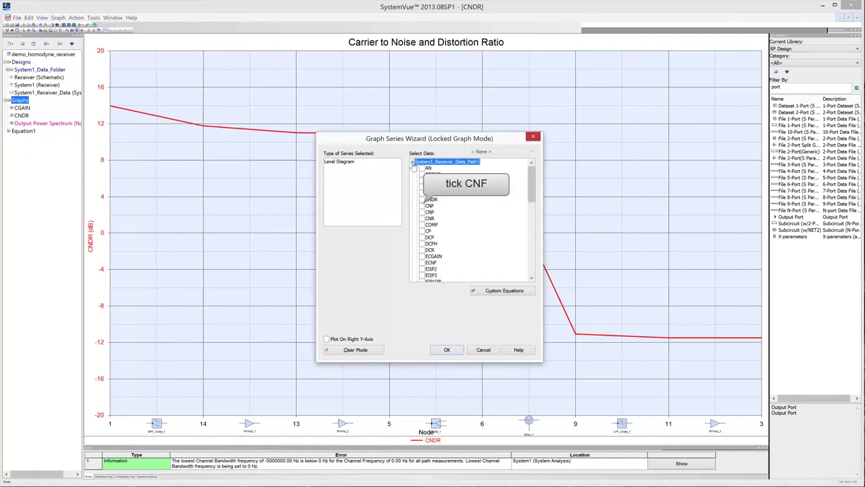
click(422, 206)
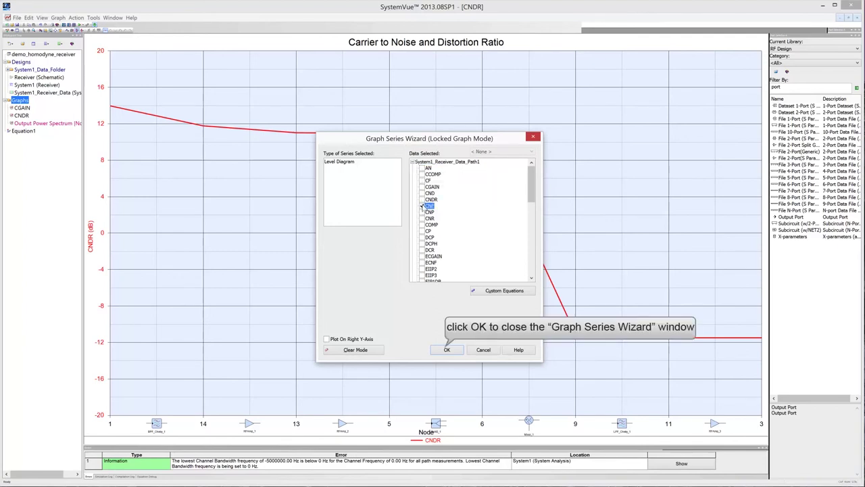
click(447, 349)
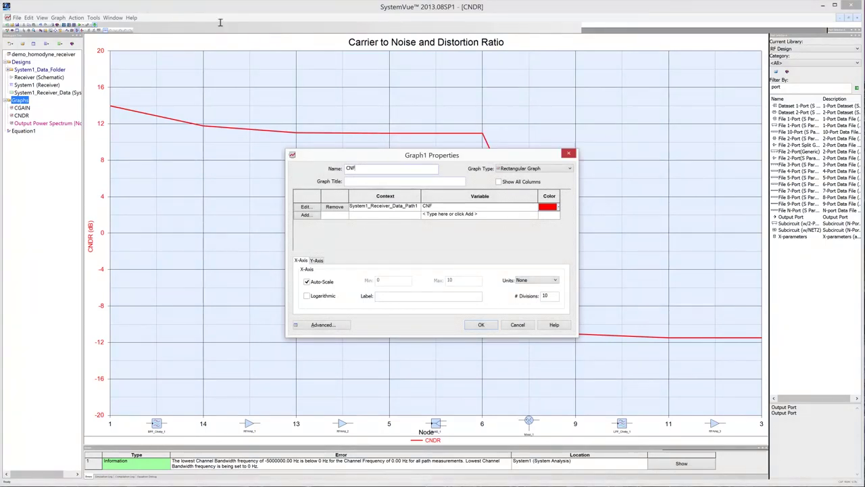
Name the new graph CNF and title it Cascaded Noise Figure
click(378, 181)
text(Cascaded Noise Figure)
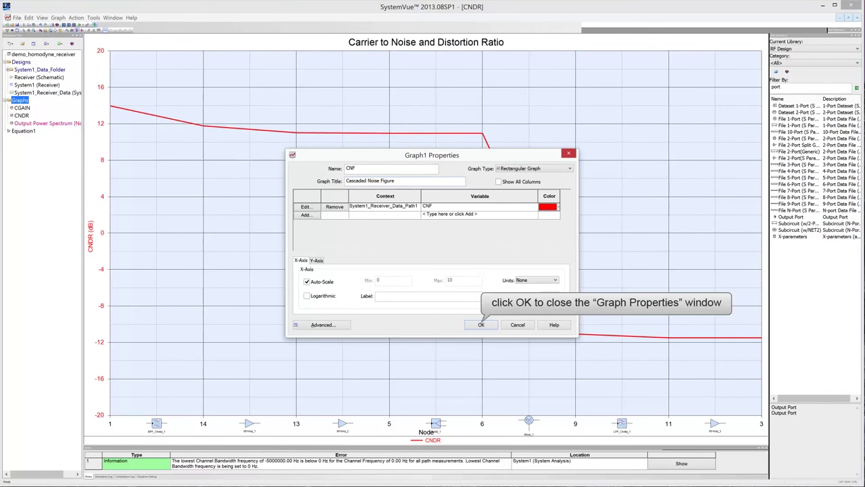
click(483, 326)
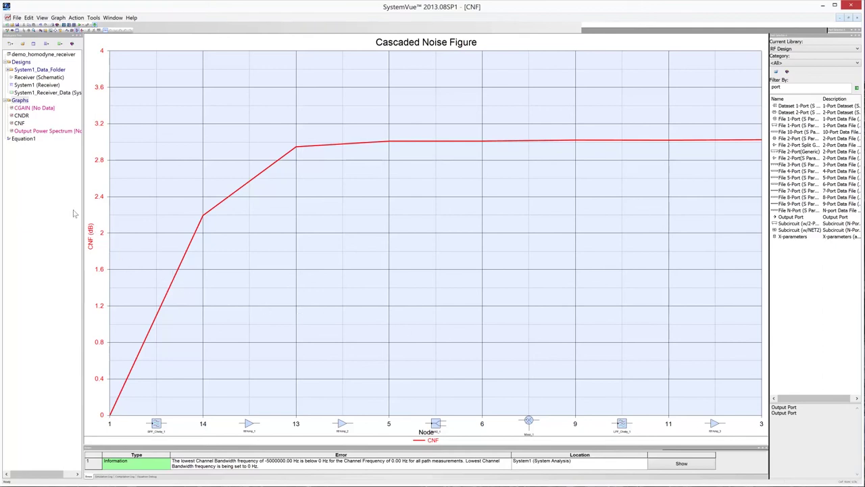
Open the Receiver schematic from the workspace's Designs folder
double_click(28, 78)
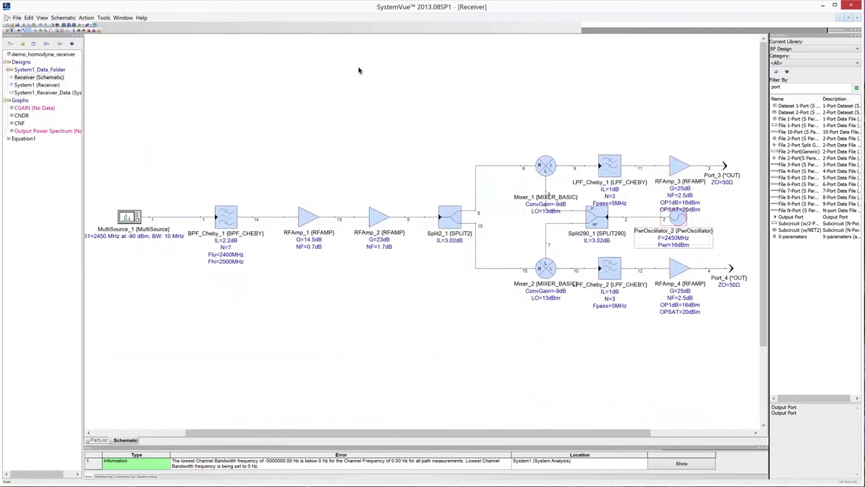